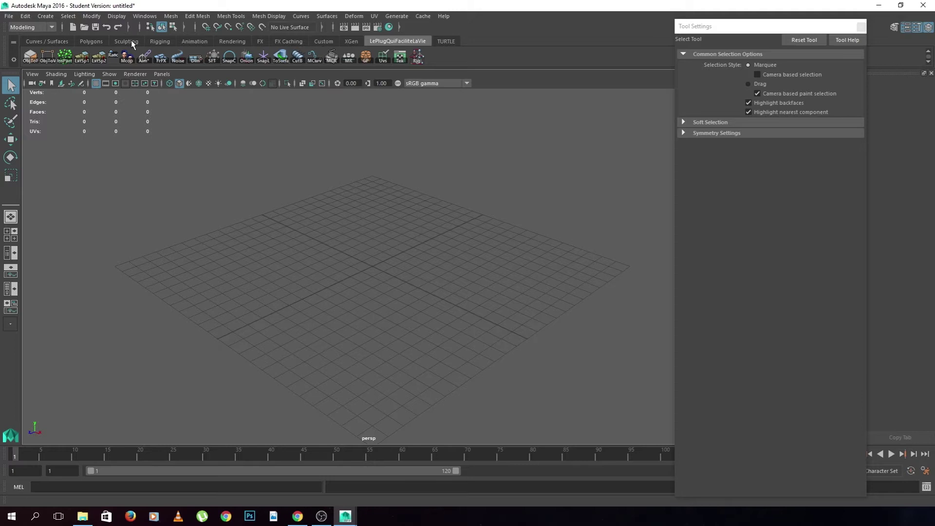
# Activate the Polygon Cube Tool from the Shift+right-click marking menu.
pyautogui.keyDown('shift'); pyautogui.moveTo(364, 231); pyautogui.dragTo(376, 287, button='right'); pyautogui.keyUp('shift')
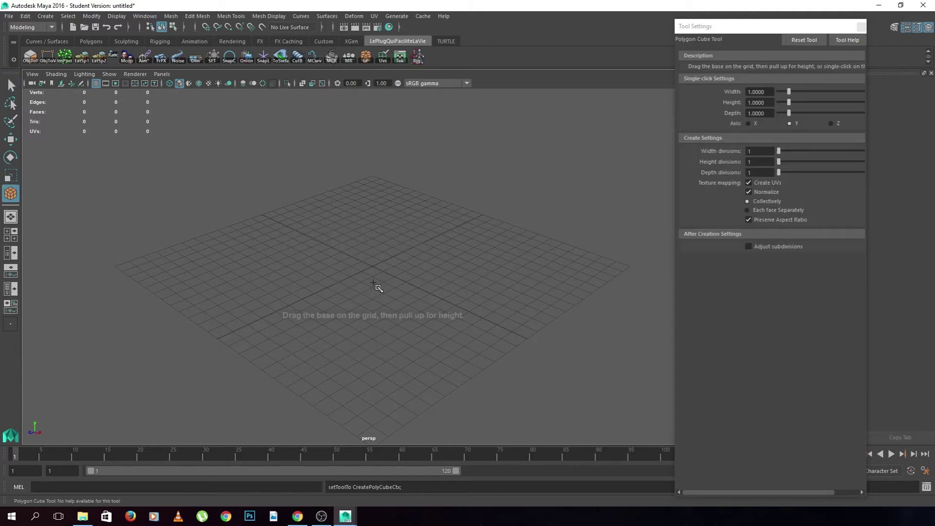
# Draw a row of 14 thin cube tiles on the grid, select them, and open the MR rename dialog.
pyautogui.moveTo(376, 287); pyautogui.dragTo(448, 237)
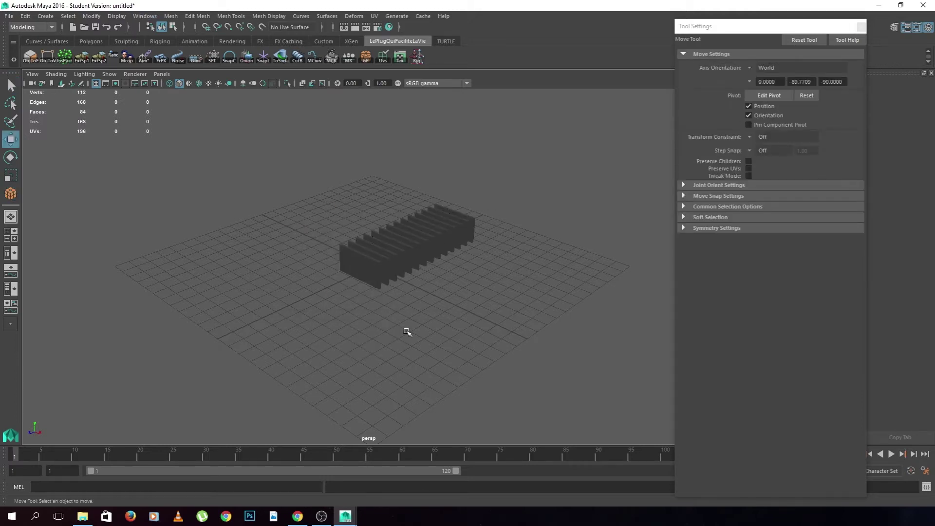
pyautogui.click(422, 269)
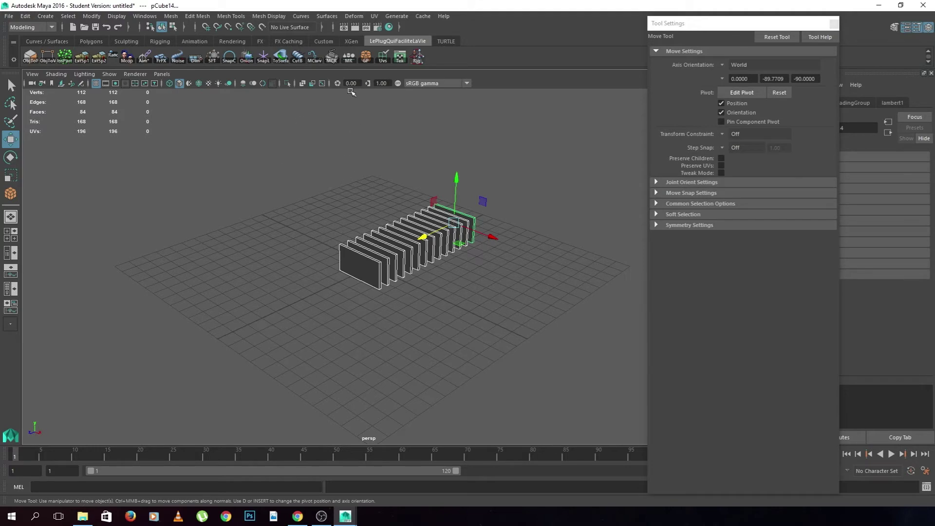
pyautogui.click(349, 57)
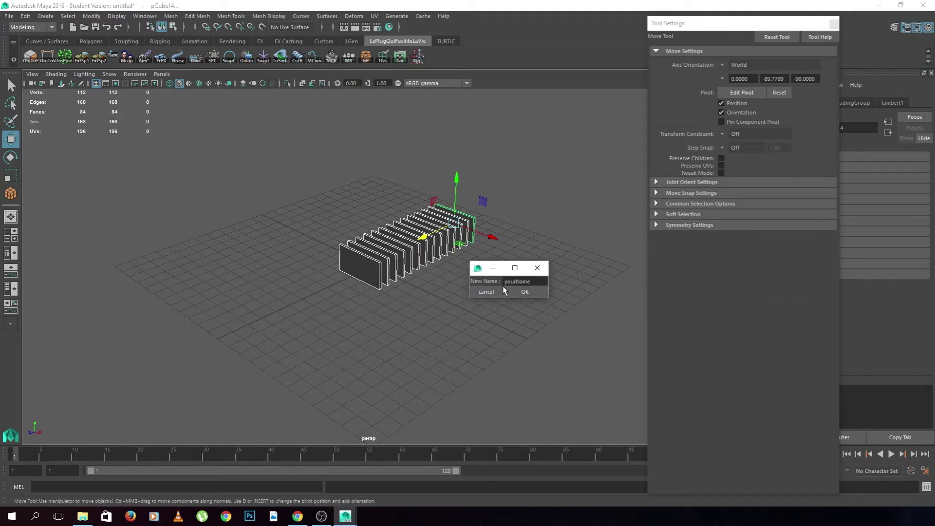
# Rename the tiles to Carreaux13, close the rename dialog, and open the Outliner.
pyautogui.moveTo(530, 281); pyautogui.dragTo(480, 281)
pyautogui.write('C')
pyautogui.click(529, 293)
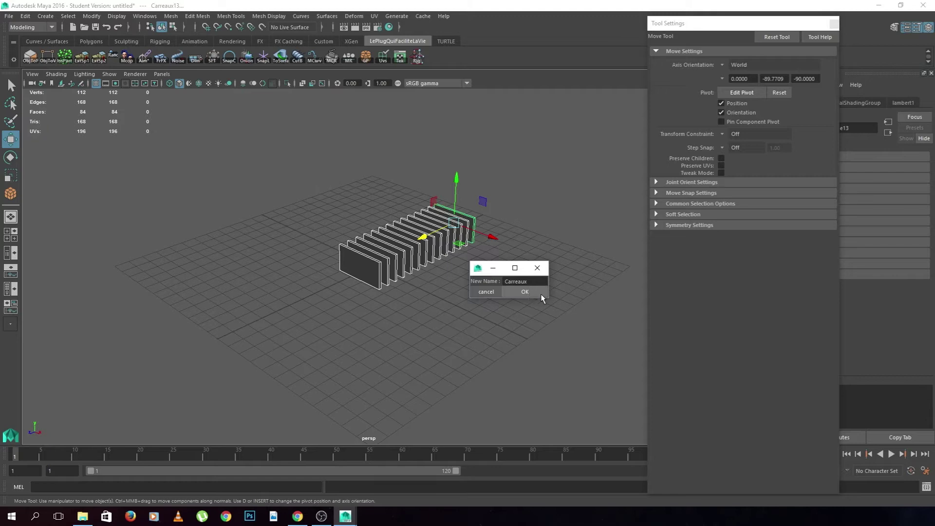
pyautogui.click(537, 267)
pyautogui.click(140, 18)
pyautogui.click(172, 91)
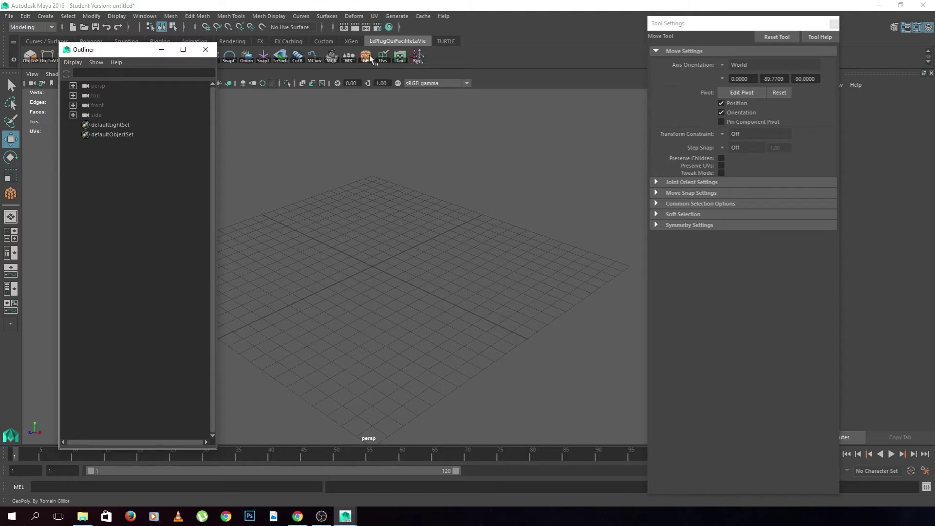
# Create an eight-sided polygon cylinder on the grid.
pyautogui.keyDown('shift'); pyautogui.moveTo(380, 242); pyautogui.dragTo(337, 244, button='right'); pyautogui.keyUp('shift')
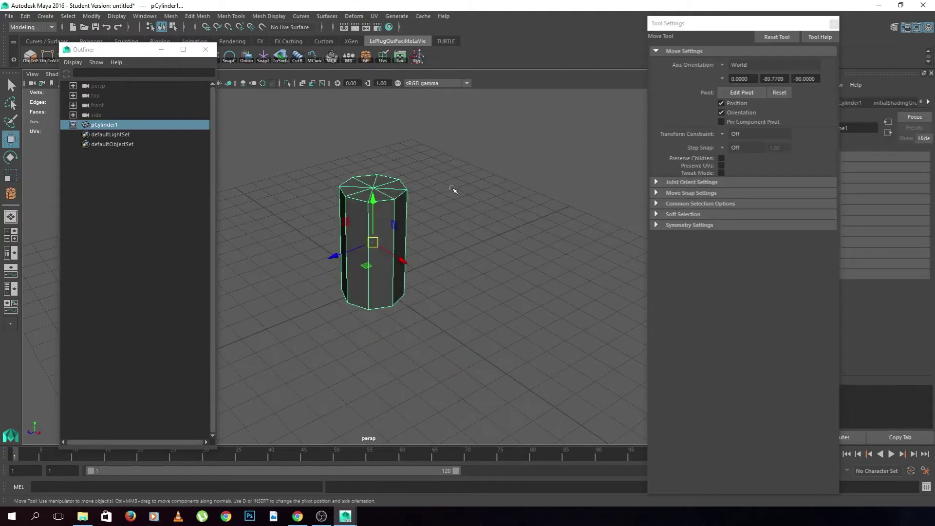
pyautogui.press('f')
pyautogui.keyDown('alt'); pyautogui.moveTo(378, 211); pyautogui.dragTo(387, 225); pyautogui.keyUp('alt')
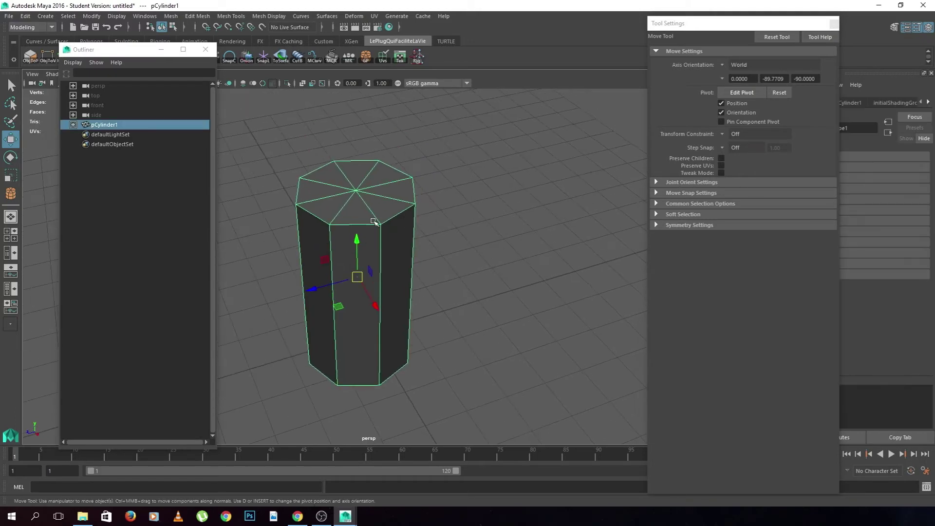
# Switch the cylinder to vertex mode and select vertices on its top rim.
pyautogui.moveTo(374, 222); pyautogui.dragTo(357, 220, button='right')
pyautogui.click(330, 224)
pyautogui.moveTo(331, 224)
pyautogui.keyDown('alt'); pyautogui.mouseDown()
pyautogui.moveTo(353, 268)
pyautogui.moveTo(360, 217)
pyautogui.mouseUp(); pyautogui.keyUp('alt')
pyautogui.click(375, 191)
pyautogui.click(319, 203)
pyautogui.moveTo(336, 180); pyautogui.dragTo(326, 195)
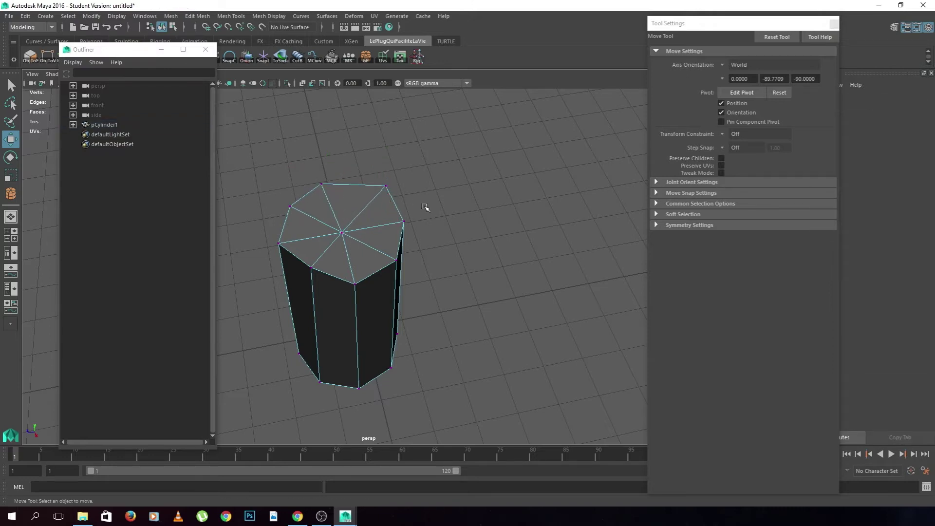
# Switch to edge mode and select the cylinder's top edge loop.
pyautogui.keyDown('alt'); pyautogui.moveTo(426, 208); pyautogui.dragTo(472, 212); pyautogui.keyUp('alt')
pyautogui.moveTo(407, 237); pyautogui.dragTo(412, 206, button='right')
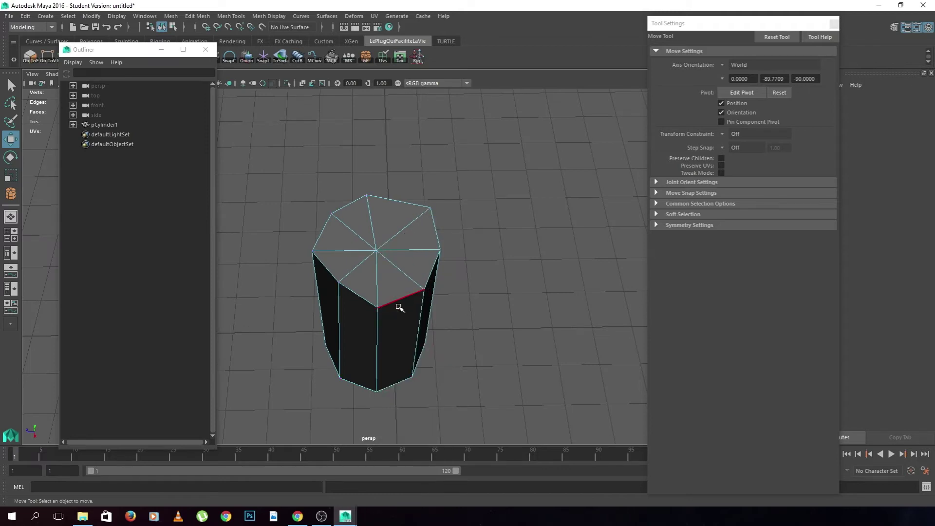
pyautogui.doubleClick(399, 308)
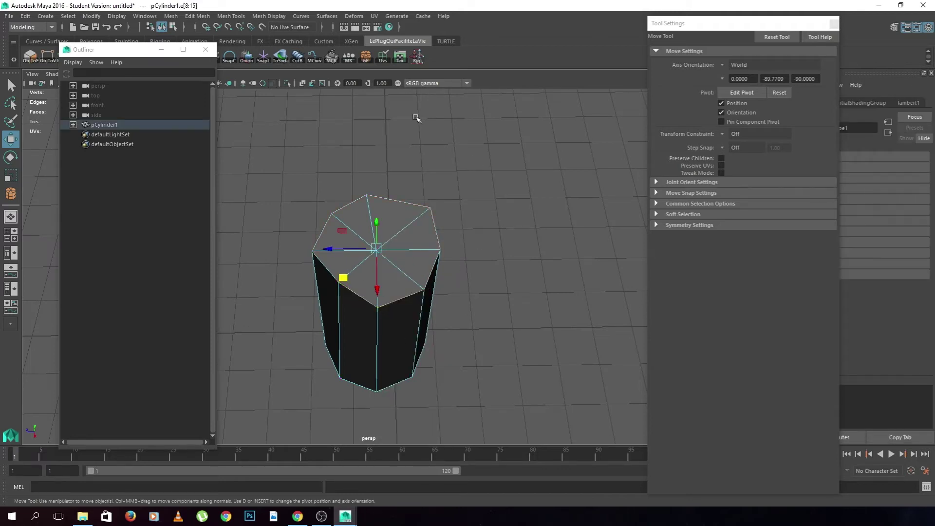
# Add the GeoPoly guide circle, enlarge it slightly, and apply GeoPoly to the cylinder top.
pyautogui.click(366, 60)
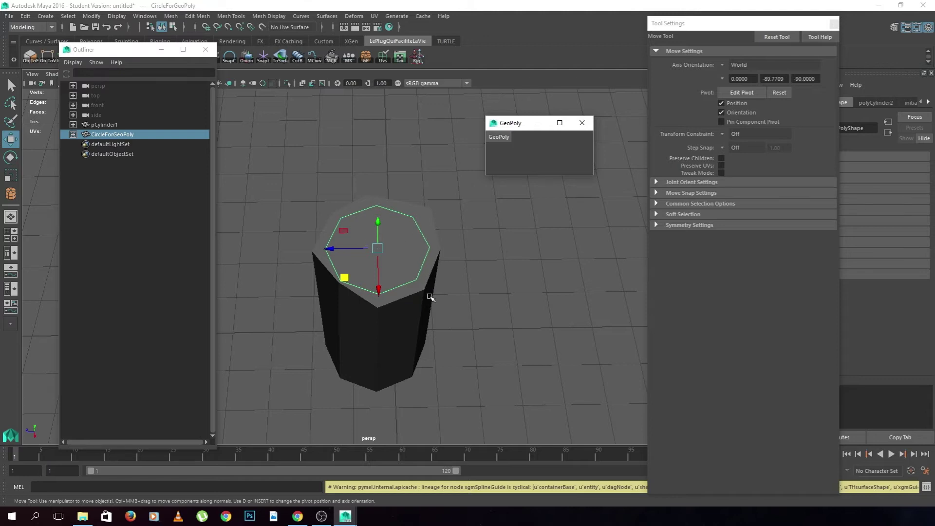
pyautogui.keyDown('alt'); pyautogui.moveTo(457, 327); pyautogui.dragTo(460, 313); pyautogui.keyUp('alt')
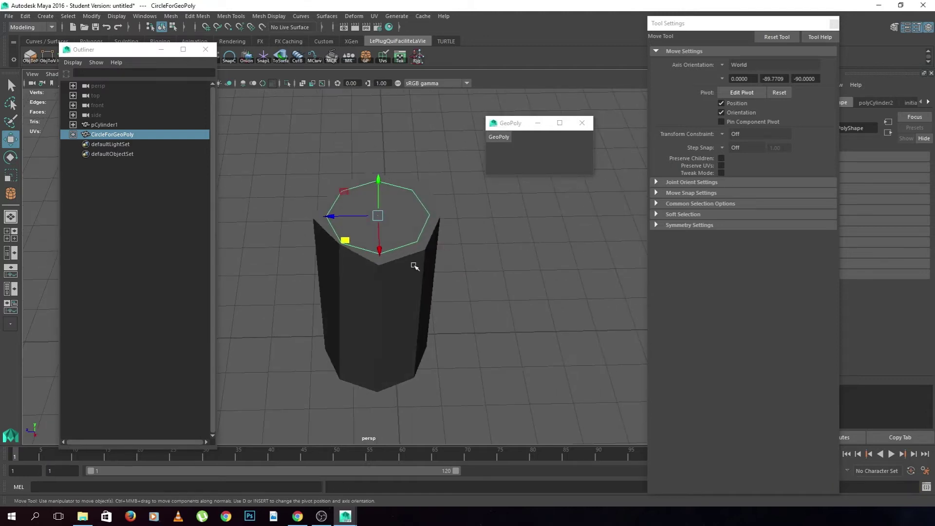
pyautogui.press('r')
pyautogui.moveTo(401, 247); pyautogui.dragTo(413, 245, button='middle')
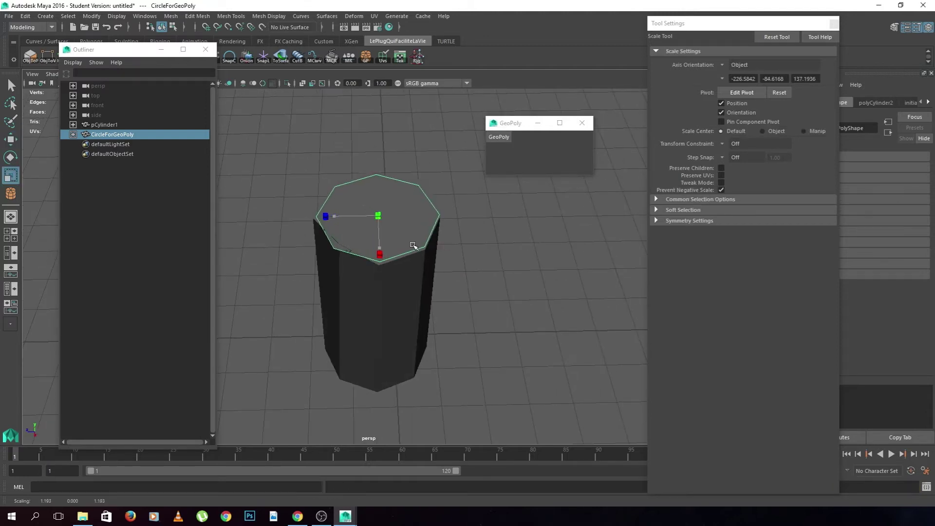
pyautogui.keyDown('alt'); pyautogui.moveTo(413, 246); pyautogui.dragTo(414, 259); pyautogui.keyUp('alt')
pyautogui.moveTo(460, 332)
pyautogui.keyDown('alt'); pyautogui.mouseDown()
pyautogui.moveTo(471, 330)
pyautogui.moveTo(524, 238)
pyautogui.mouseUp(); pyautogui.keyUp('alt')
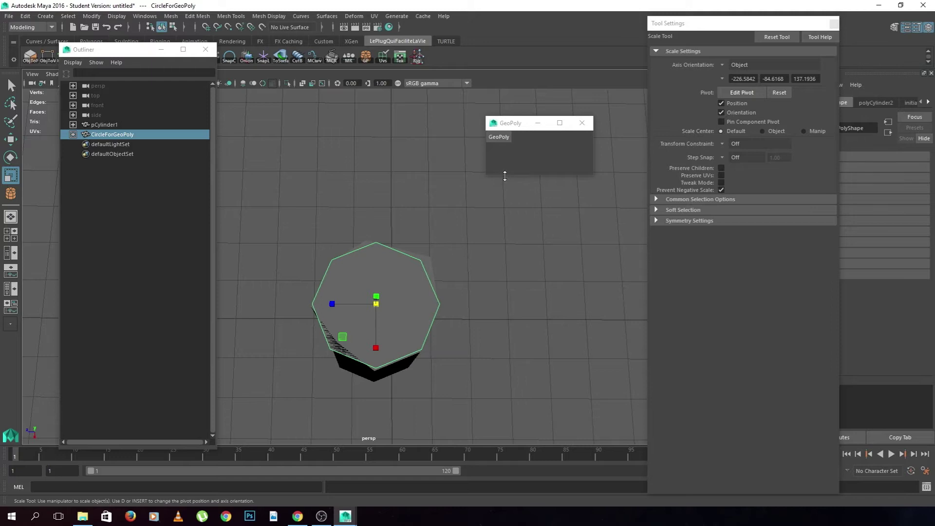
pyautogui.keyDown('alt'); pyautogui.moveTo(473, 323); pyautogui.dragTo(477, 314); pyautogui.keyUp('alt')
pyautogui.click(500, 138)
# Return to object mode and delete pCylinder1.
pyautogui.press('F8')
pyautogui.moveTo(319, 263)
pyautogui.keyDown('alt'); pyautogui.mouseDown()
pyautogui.moveTo(432, 381)
pyautogui.moveTo(518, 375)
pyautogui.moveTo(506, 387)
pyautogui.moveTo(437, 291)
pyautogui.mouseUp(); pyautogui.keyUp('alt')
pyautogui.click(503, 366)
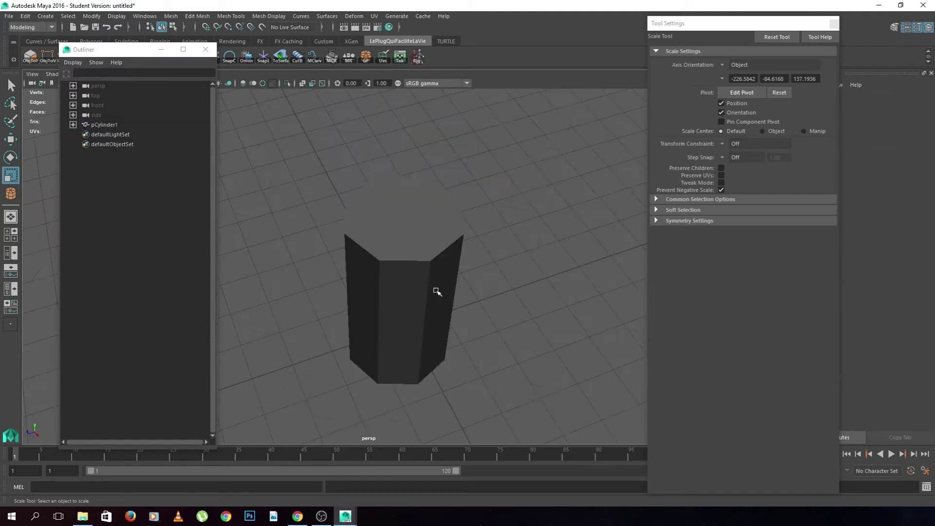
pyautogui.click(403, 273)
pyautogui.moveTo(412, 231); pyautogui.dragTo(431, 237, button='right')
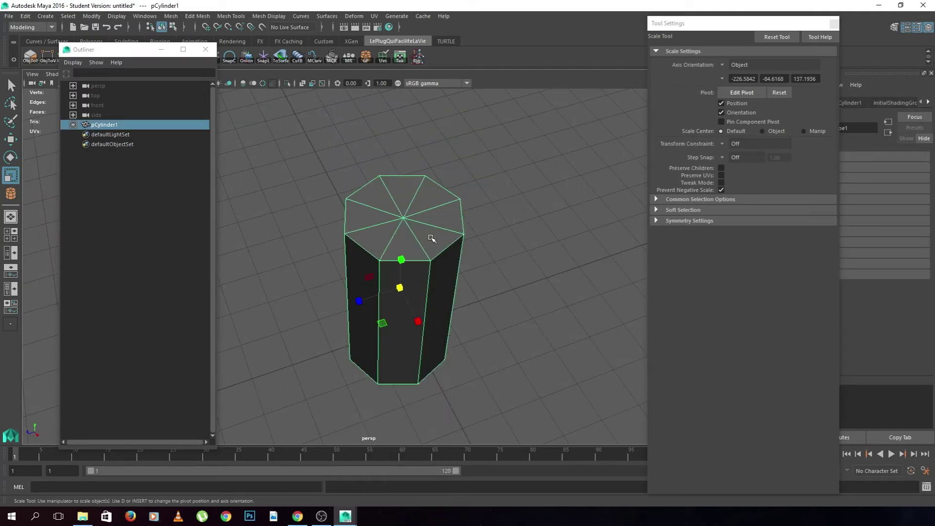
pyautogui.press('Delete')
# Create a large scaled-up polygon plane, pPlane1, on the grid.
pyautogui.moveTo(414, 247)
pyautogui.keyDown('alt'); pyautogui.mouseDown()
pyautogui.moveTo(428, 261)
pyautogui.moveTo(397, 286)
pyautogui.moveTo(428, 273)
pyautogui.moveTo(423, 233)
pyautogui.mouseUp(); pyautogui.keyUp('alt')
pyautogui.keyDown('shift'); pyautogui.moveTo(423, 232); pyautogui.dragTo(468, 234, button='right'); pyautogui.keyUp('shift')
pyautogui.moveTo(526, 325)
pyautogui.mouseDown(button='middle')
pyautogui.moveTo(529, 345)
pyautogui.moveTo(679, 409)
pyautogui.moveTo(635, 350)
pyautogui.moveTo(610, 377)
pyautogui.mouseUp(button='middle')
pyautogui.click(486, 402)
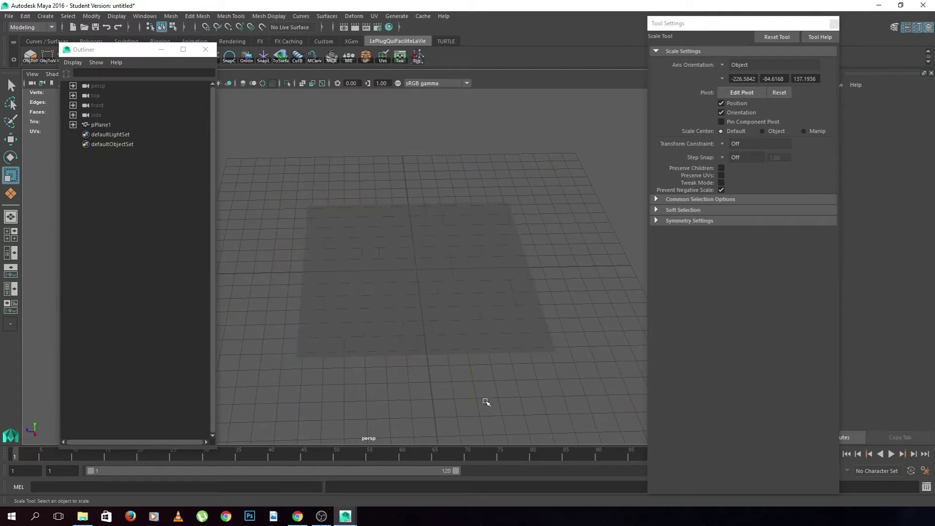
# Select pPlane1's border edge loop, enlarge the GeoPoly circle around it, and apply GeoPoly.
pyautogui.click(312, 356)
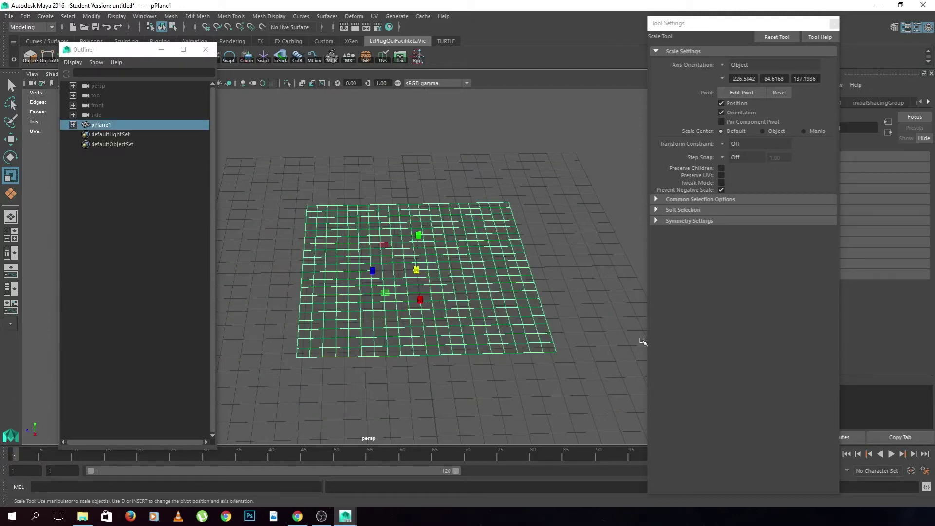
pyautogui.moveTo(428, 208); pyautogui.dragTo(305, 209, button='right')
pyautogui.doubleClick(313, 207)
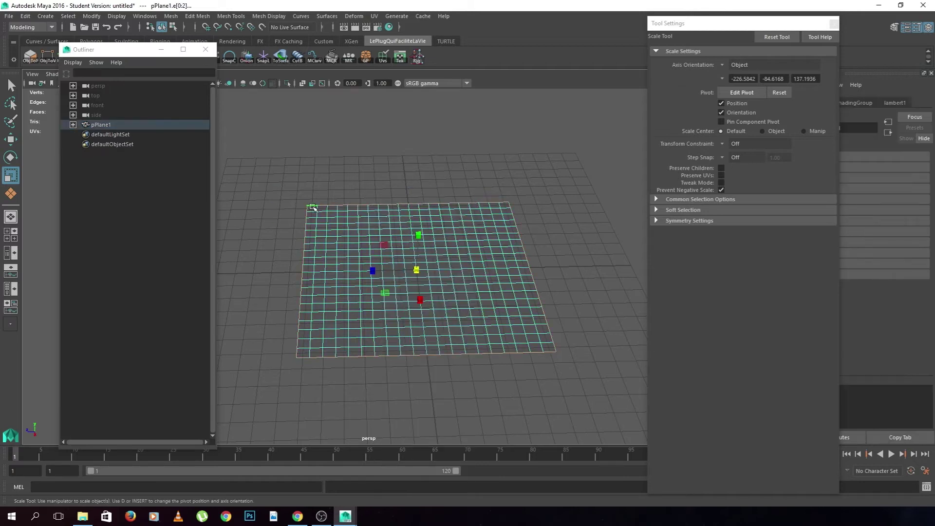
pyautogui.click(366, 57)
pyautogui.moveTo(451, 280); pyautogui.dragTo(655, 343, button='middle')
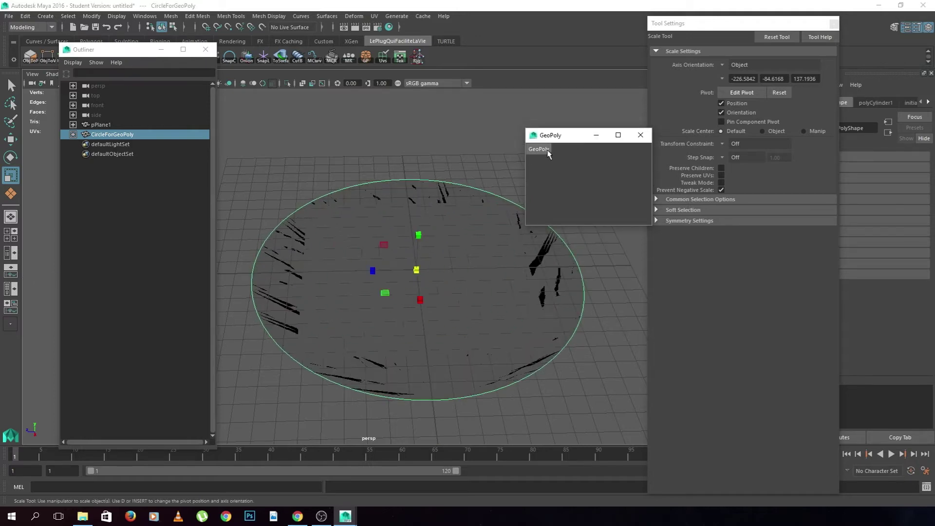
pyautogui.click(548, 152)
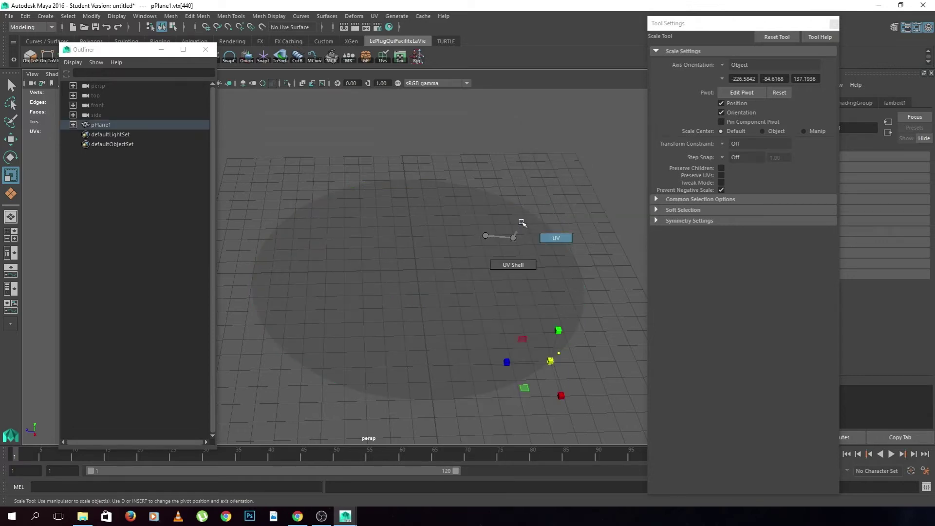
# Inspect the rounded disc in object mode, reselect it, and move the Outliner down.
pyautogui.moveTo(494, 253); pyautogui.dragTo(545, 227, button='right')
pyautogui.keyDown('alt'); pyautogui.moveTo(545, 227); pyautogui.dragTo(509, 206); pyautogui.keyUp('alt')
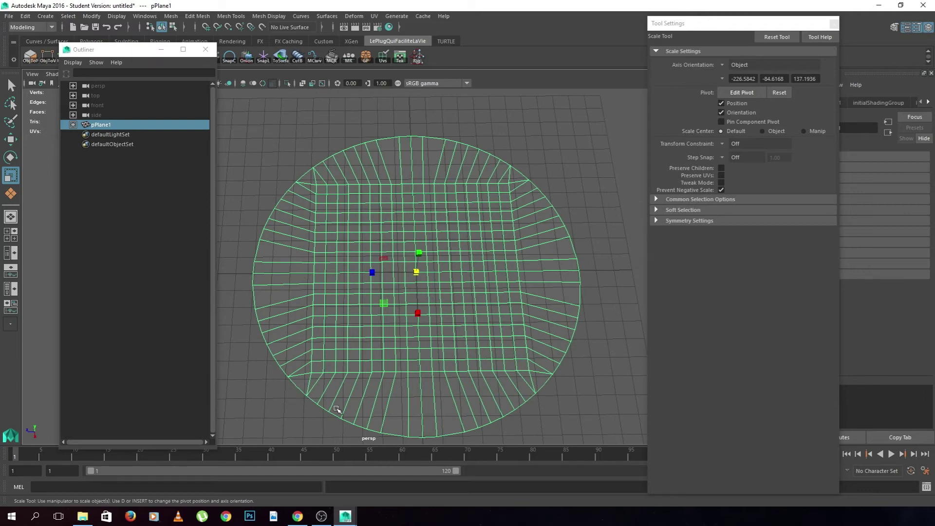
pyautogui.moveTo(376, 403)
pyautogui.keyDown('alt'); pyautogui.mouseDown()
pyautogui.moveTo(469, 403)
pyautogui.moveTo(416, 371)
pyautogui.moveTo(437, 376)
pyautogui.mouseUp(); pyautogui.keyUp('alt')
pyautogui.moveTo(398, 266)
pyautogui.keyDown('alt'); pyautogui.mouseDown()
pyautogui.moveTo(396, 224)
pyautogui.moveTo(397, 273)
pyautogui.moveTo(487, 195)
pyautogui.mouseUp(); pyautogui.keyUp('alt')
pyautogui.click(522, 131)
pyautogui.click(408, 172)
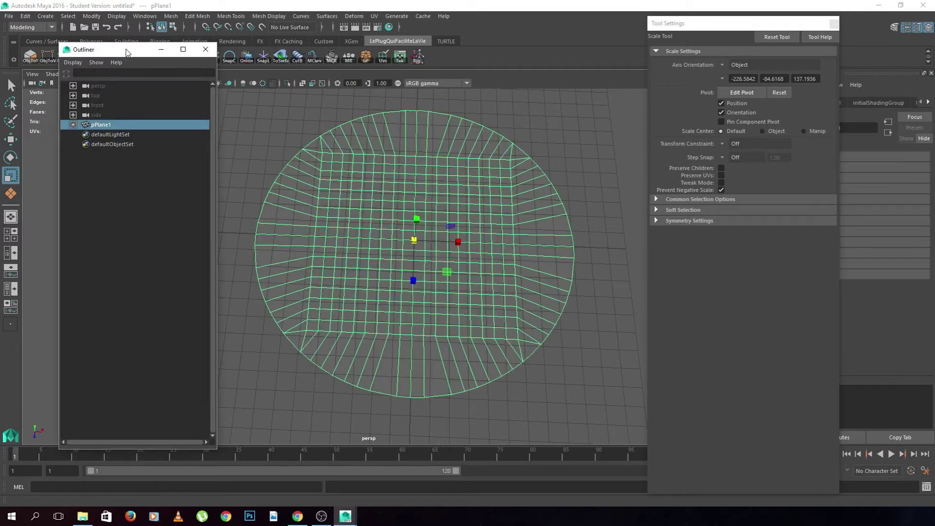
pyautogui.moveTo(120, 49); pyautogui.dragTo(110, 102)
pyautogui.click(58, 42)
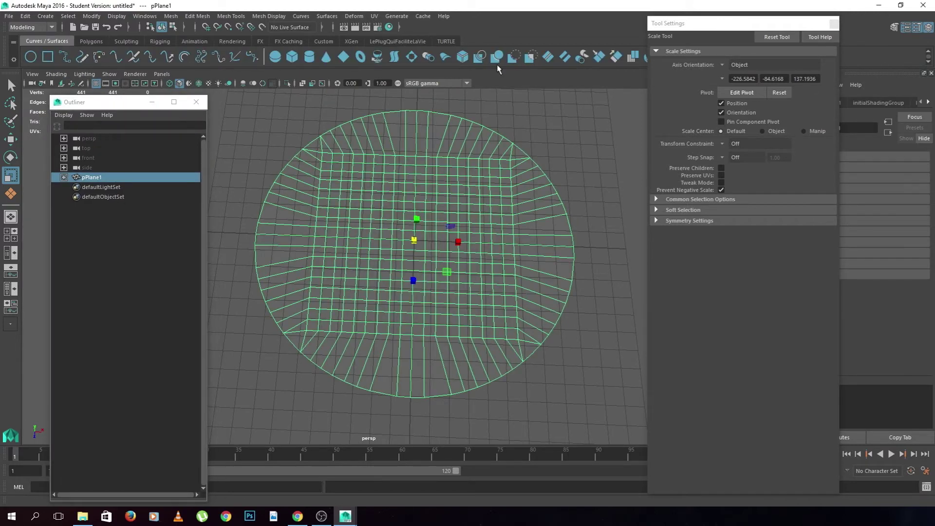
# Brush smoothing strokes over the disc with a wider sculpt brush, then delete pPlane1.
pyautogui.press('y')
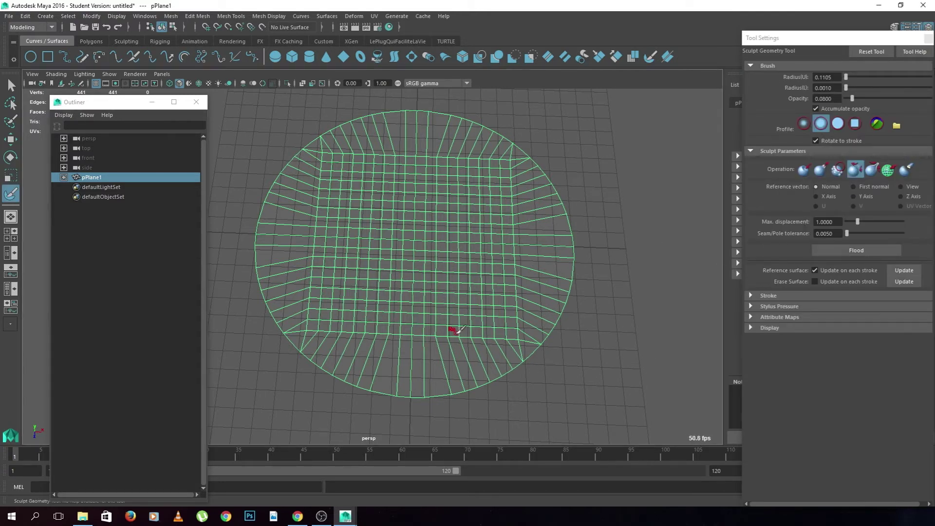
pyautogui.moveTo(454, 331)
pyautogui.mouseDown()
pyautogui.moveTo(427, 327)
pyautogui.moveTo(543, 292)
pyautogui.moveTo(294, 265)
pyautogui.moveTo(389, 371)
pyautogui.moveTo(512, 341)
pyautogui.moveTo(540, 273)
pyautogui.moveTo(501, 209)
pyautogui.moveTo(439, 292)
pyautogui.moveTo(495, 194)
pyautogui.moveTo(424, 244)
pyautogui.mouseUp()
pyautogui.press('q')
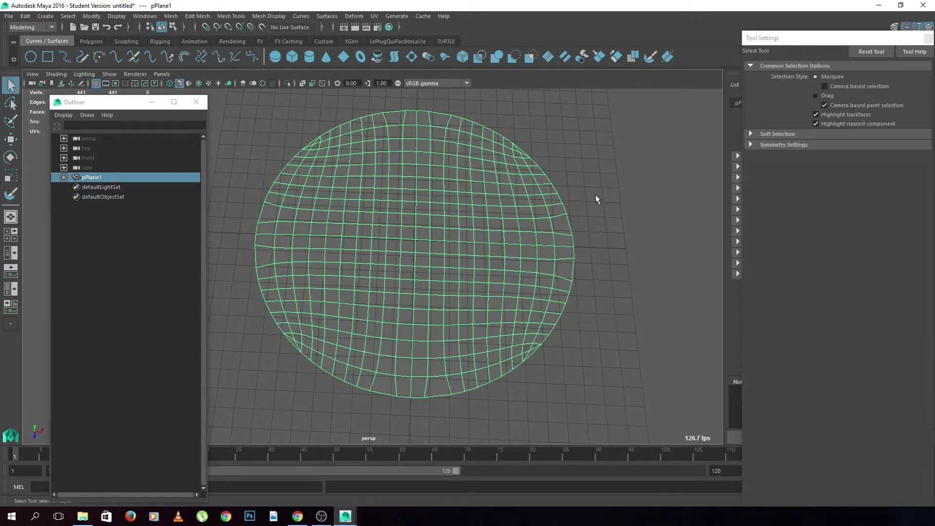
pyautogui.press('Delete')
pyautogui.click(397, 41)
# Create a polygon cube, pCube1, on the grid.
pyautogui.moveTo(107, 101); pyautogui.dragTo(108, 72)
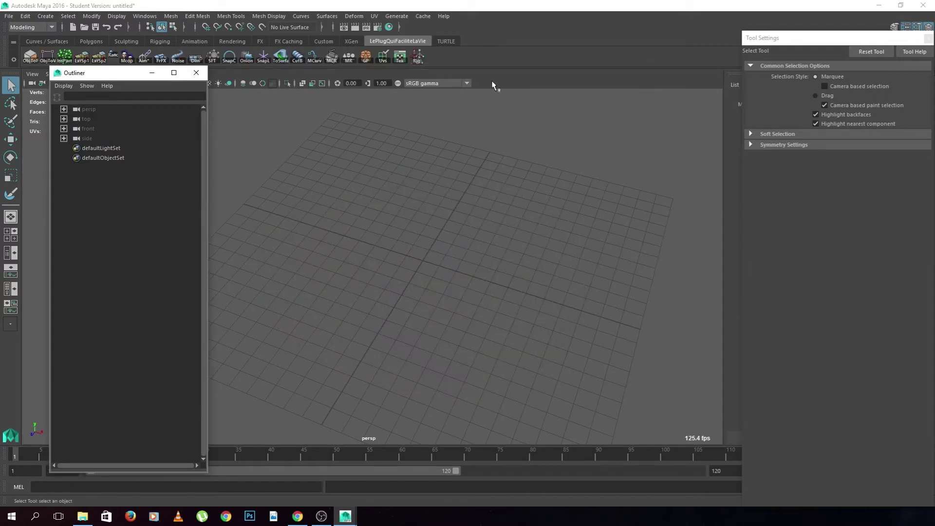
pyautogui.keyDown('alt'); pyautogui.moveTo(493, 84); pyautogui.dragTo(494, 295); pyautogui.keyUp('alt')
pyautogui.keyDown('shift'); pyautogui.rightClick(387, 256); pyautogui.keyUp('shift')
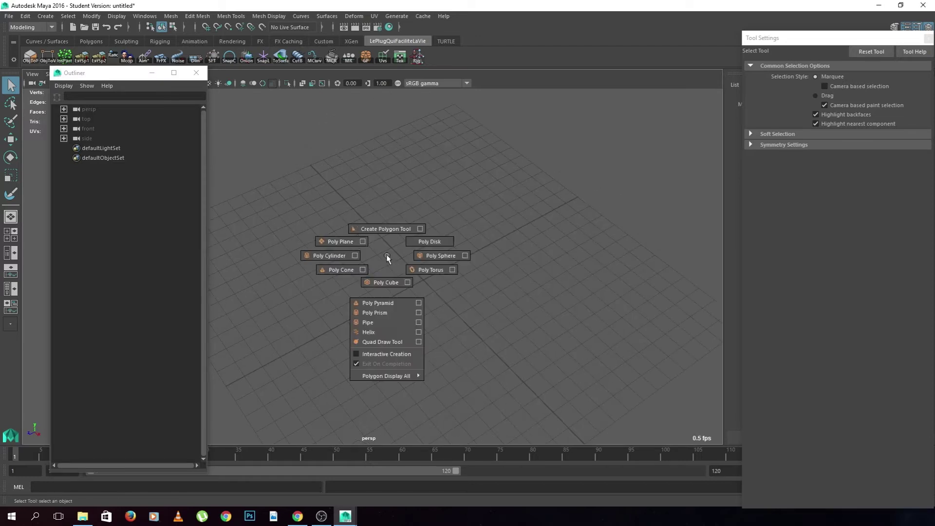
pyautogui.click(386, 283)
pyautogui.moveTo(429, 214); pyautogui.dragTo(470, 219, button='right')
pyautogui.moveTo(468, 263)
pyautogui.keyDown('alt'); pyautogui.mouseDown()
pyautogui.moveTo(495, 277)
pyautogui.moveTo(439, 261)
pyautogui.mouseUp(); pyautogui.keyUp('alt')
# Duplicate the cube with offset into a row of 23, then test-move pCube1 and undo.
pyautogui.press('w')
pyautogui.hotkey('ctrl', 'shift', 'd')
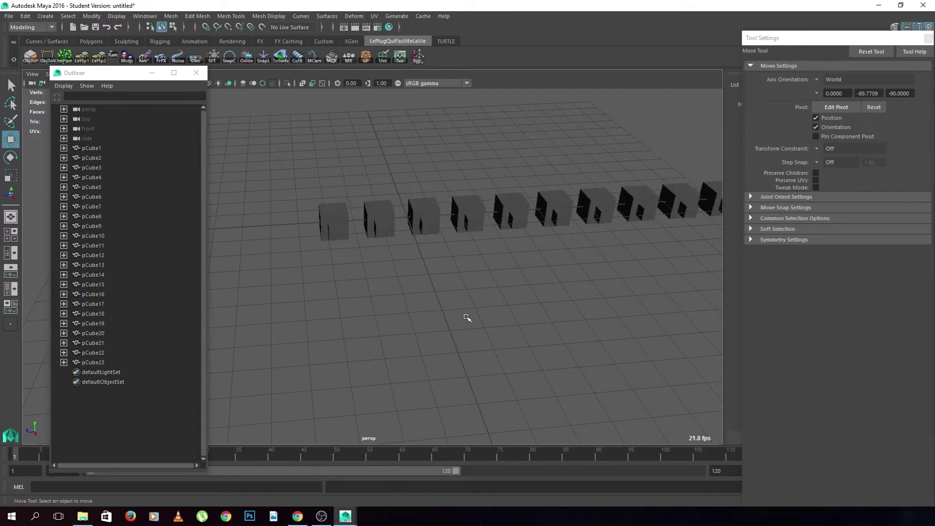
pyautogui.click(324, 218)
pyautogui.moveTo(311, 194); pyautogui.dragTo(362, 260)
pyautogui.hotkey('ctrl', 'z')
pyautogui.click(407, 345)
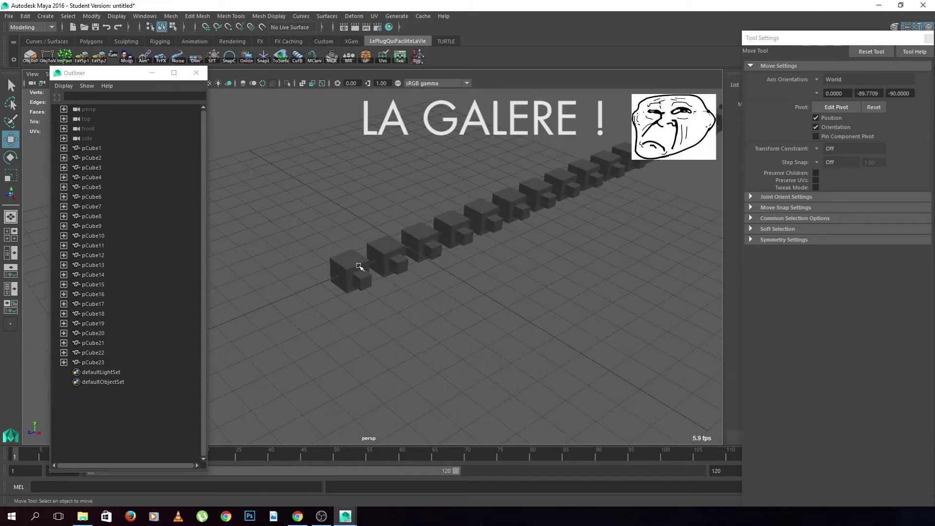
pyautogui.click(359, 267)
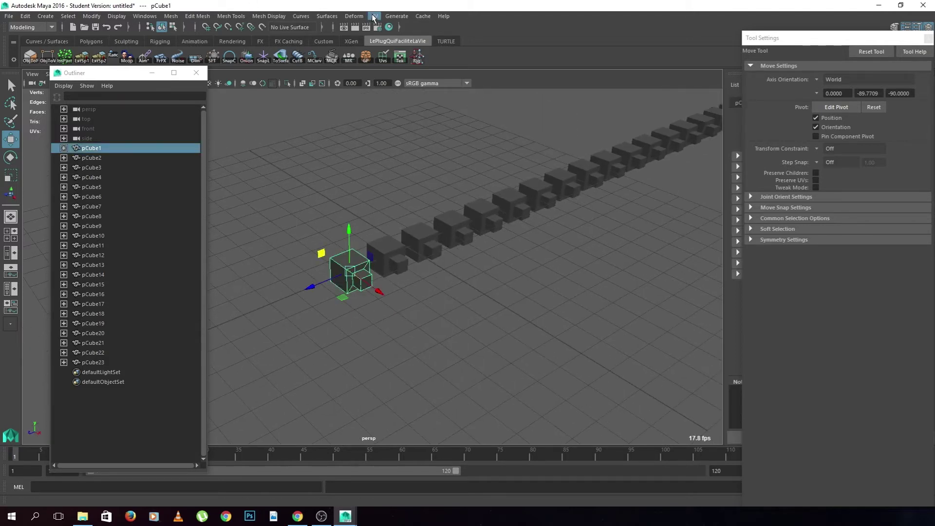
# Apply an automatic UV projection to pCube1 and reselect it.
pyautogui.click(373, 17)
pyautogui.click(410, 79)
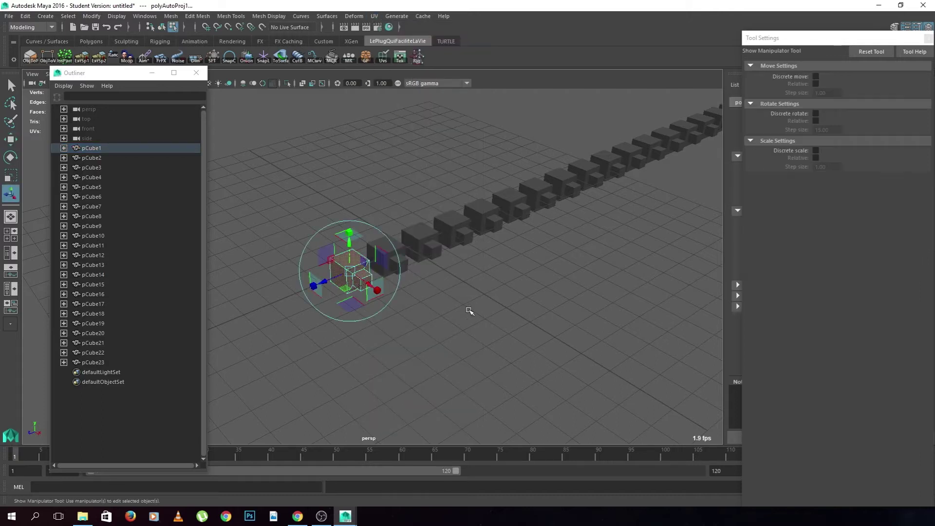
pyautogui.click(469, 310)
pyautogui.click(350, 270)
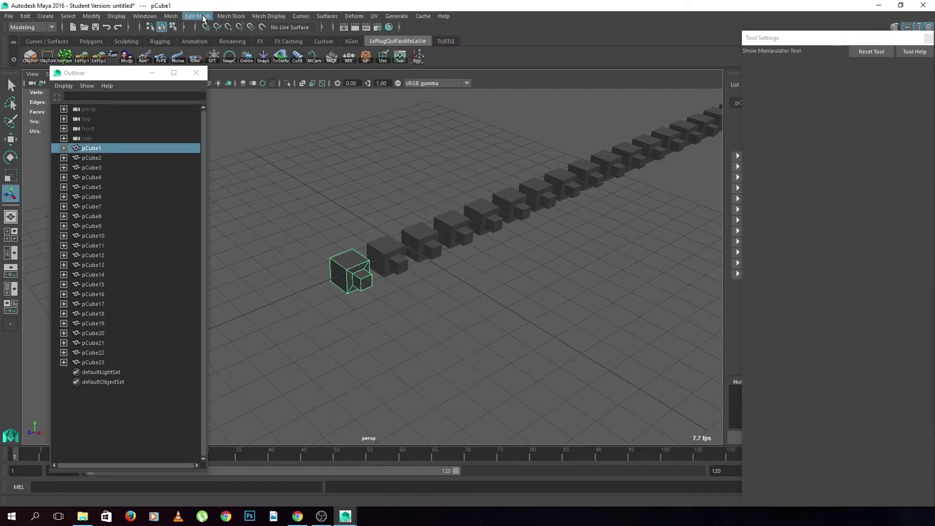
# Open the UV Editor and compare the UV layouts of pCube2 and pCube1.
pyautogui.click(145, 16)
pyautogui.click(156, 147)
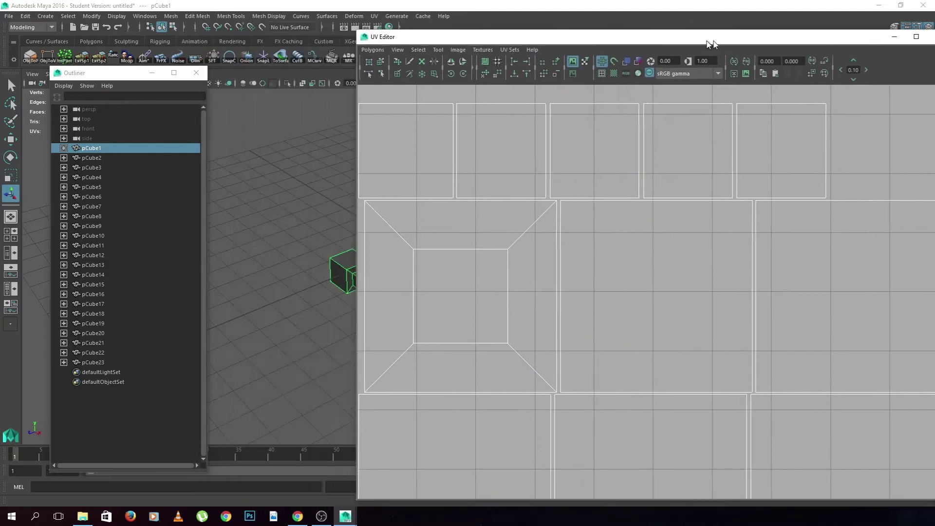
pyautogui.moveTo(710, 42); pyautogui.dragTo(743, 42)
pyautogui.click(346, 247)
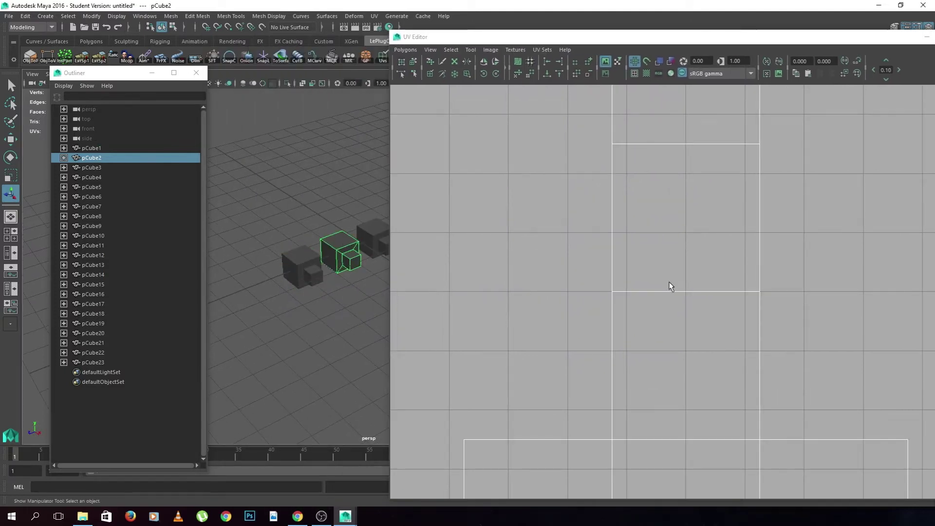
pyautogui.scroll(-2, 672, 282)
pyautogui.scroll(-1, 674, 282)
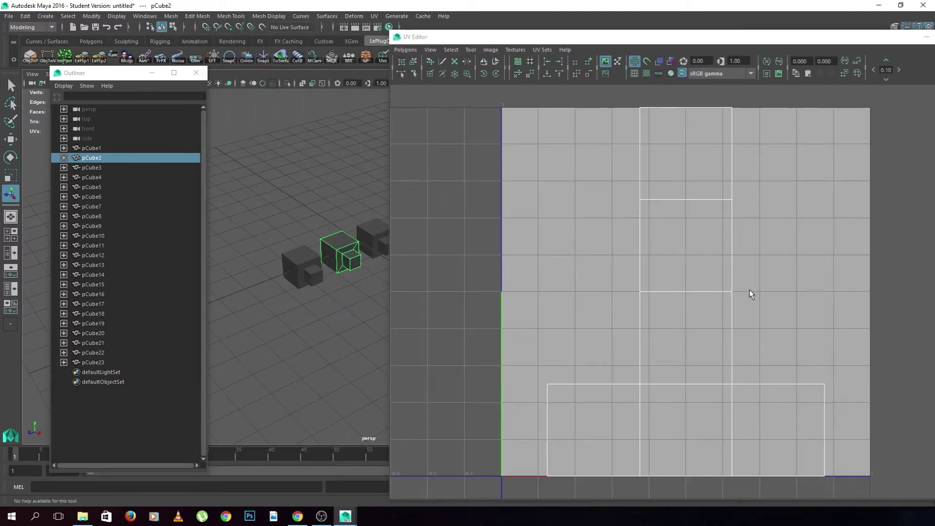
pyautogui.scroll(-3, 314, 282)
pyautogui.scroll(-2, 292, 297)
pyautogui.click(250, 293)
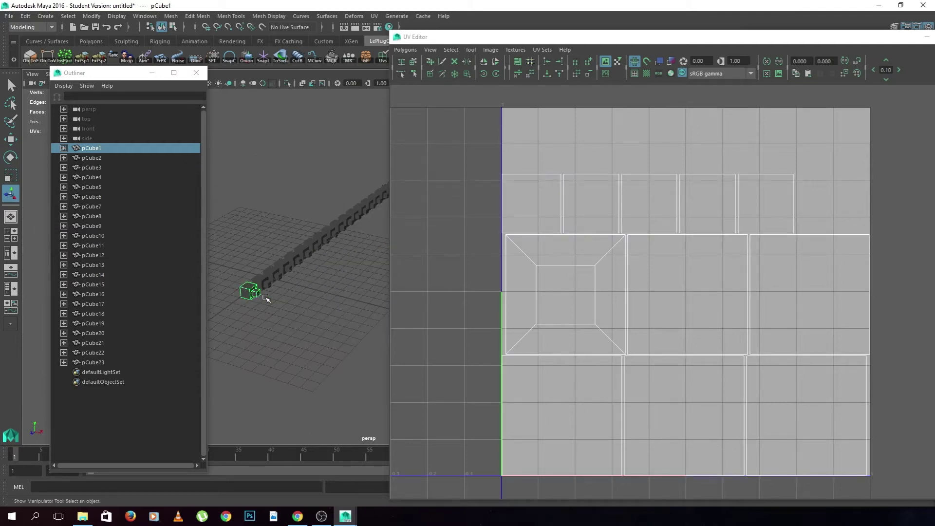
pyautogui.scroll(-2, 272, 295)
pyautogui.scroll(-2, 261, 307)
pyautogui.scroll(-1, 234, 298)
pyautogui.scroll(-1, 297, 289)
pyautogui.keyDown('alt'); pyautogui.moveTo(298, 289); pyautogui.dragTo(304, 288, button='middle'); pyautogui.keyUp('alt')
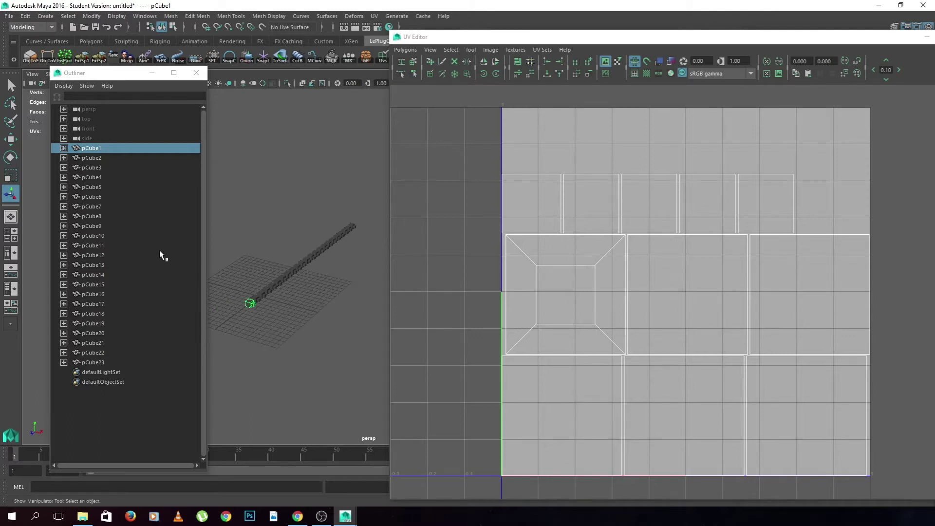
# Select pCube1 through pCube23 in the Outliner, then inspect UVs of single cubes like pCube5 and pCube11.
pyautogui.keyDown('ctrl'); pyautogui.click(104, 158); pyautogui.keyUp('ctrl')
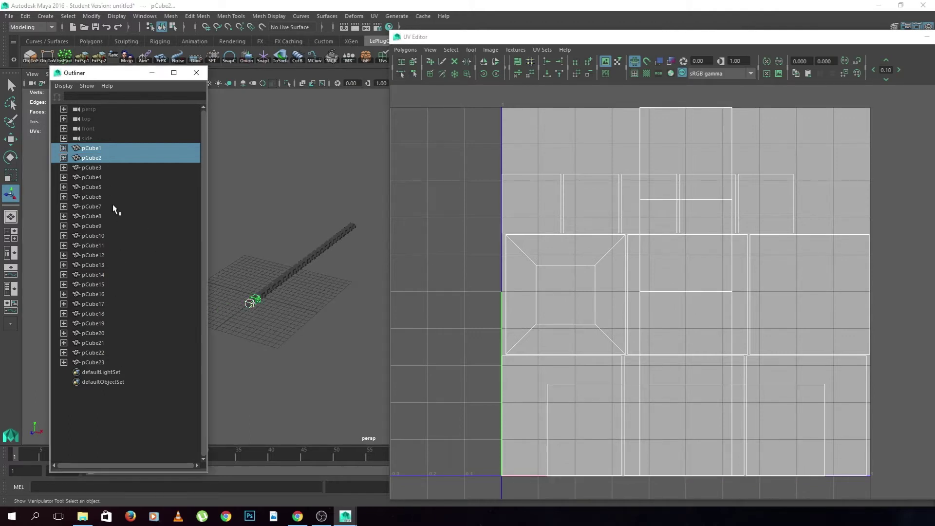
pyautogui.keyDown('shift'); pyautogui.click(121, 361); pyautogui.keyUp('shift')
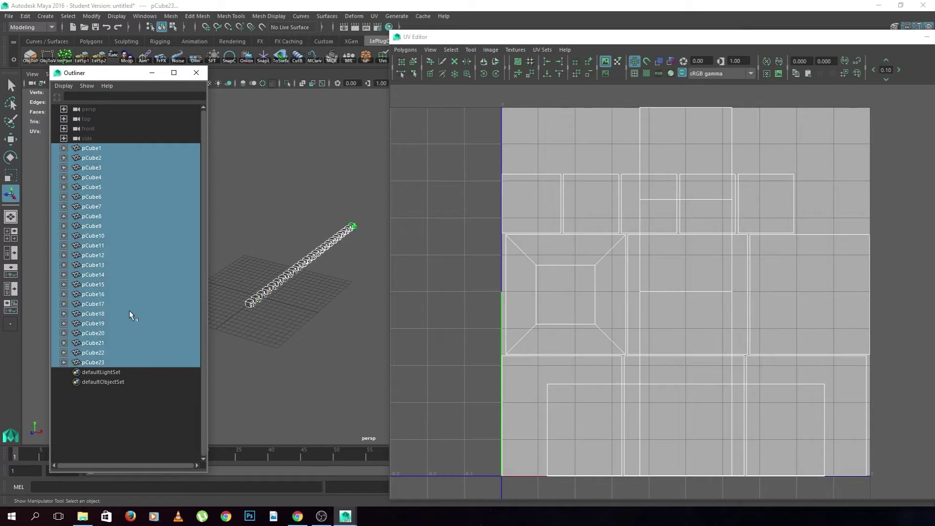
pyautogui.scroll(3, 322, 333)
pyautogui.click(322, 333)
pyautogui.click(257, 288)
pyautogui.click(288, 264)
pyautogui.click(316, 248)
pyautogui.click(341, 227)
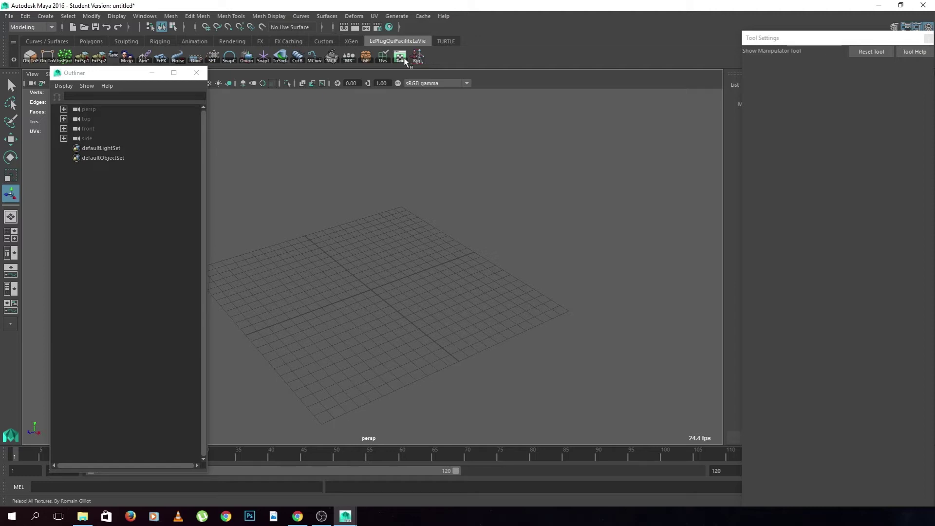
pyautogui.click(403, 57)
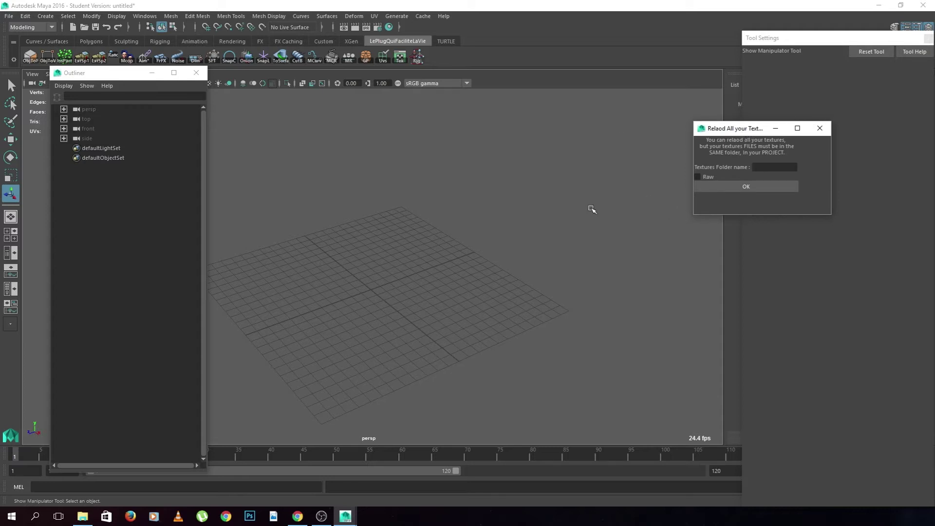
# Orbit the empty grid and move the Reload All your Textures dialog slightly lower.
pyautogui.moveTo(402, 372)
pyautogui.keyDown('alt'); pyautogui.mouseDown()
pyautogui.moveTo(468, 349)
pyautogui.moveTo(441, 345)
pyautogui.mouseUp(); pyautogui.keyUp('alt')
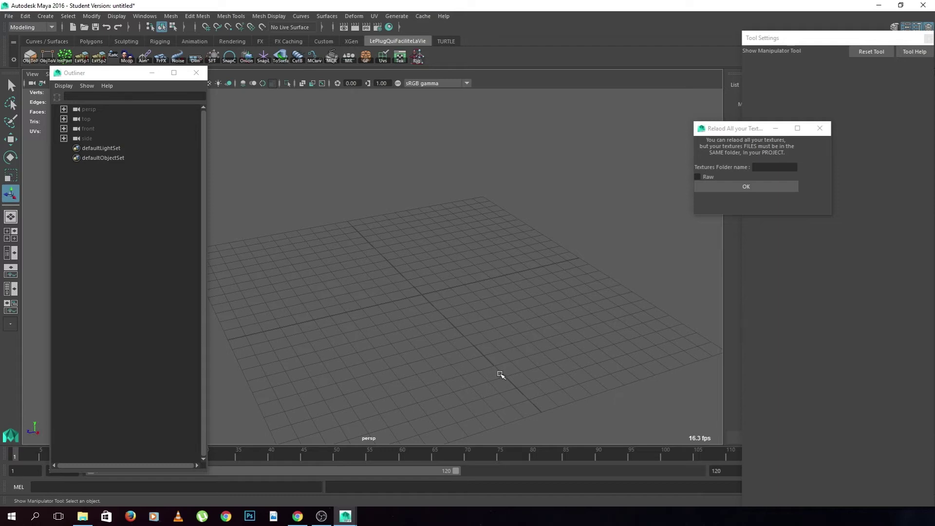
pyautogui.moveTo(744, 128); pyautogui.dragTo(738, 149)
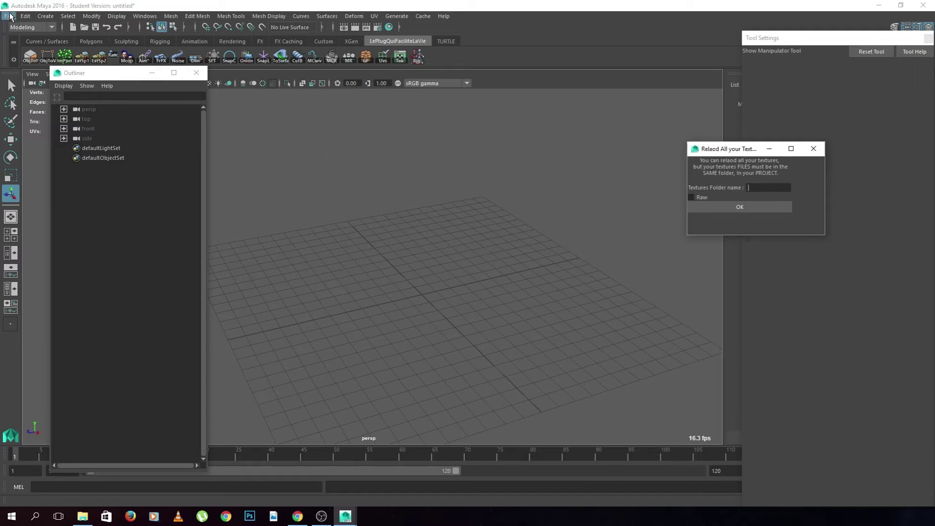
# Open Hypershade and inspect the Croiseur-BGImg.jpg file node's image path D:\Image\Croiseur-BGImg.jpg.
pyautogui.click(389, 27)
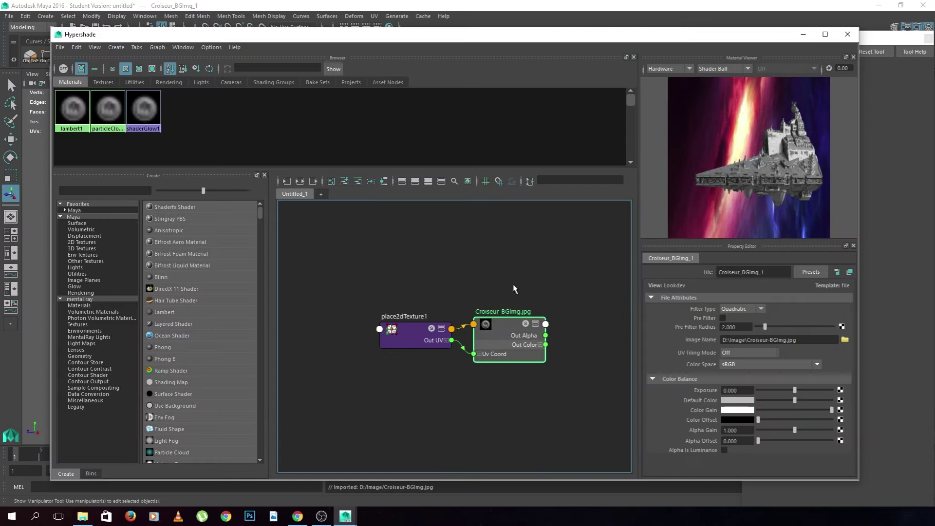
pyautogui.moveTo(725, 340); pyautogui.dragTo(809, 340)
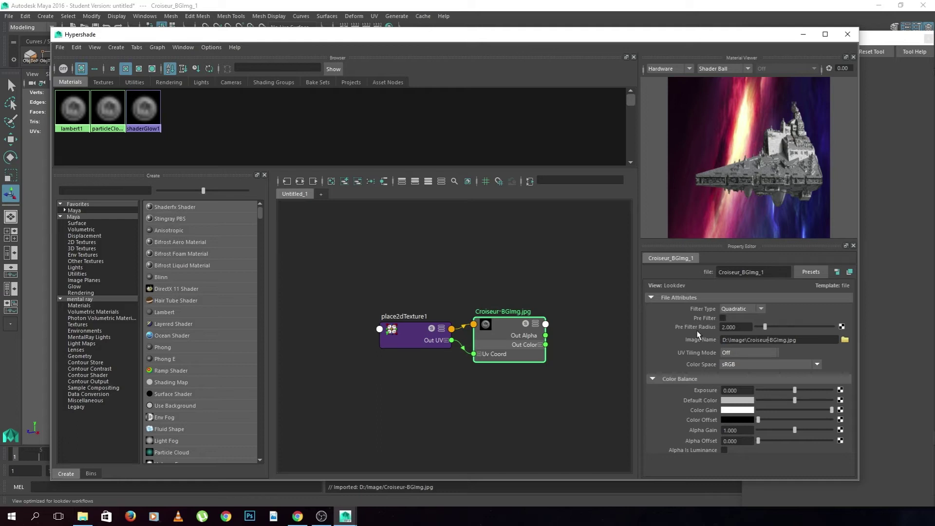
pyautogui.tripleClick(803, 343)
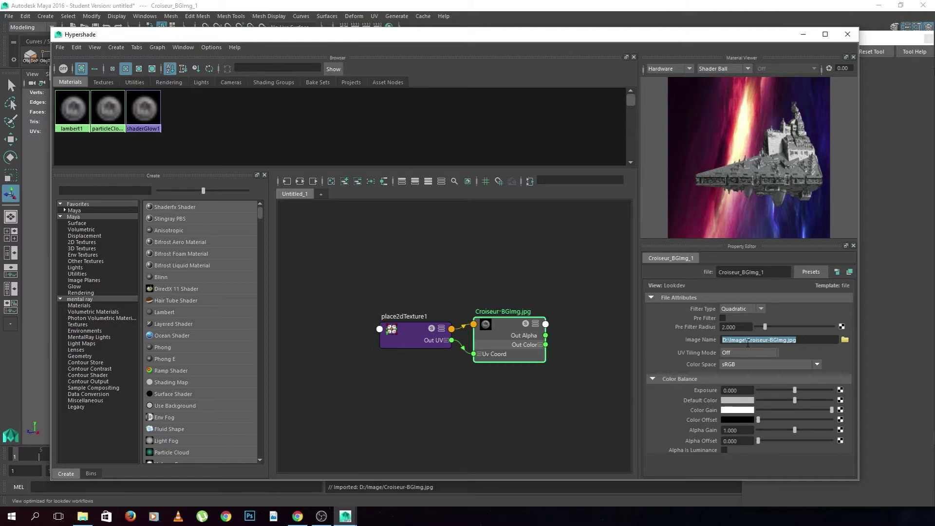
pyautogui.click(551, 309)
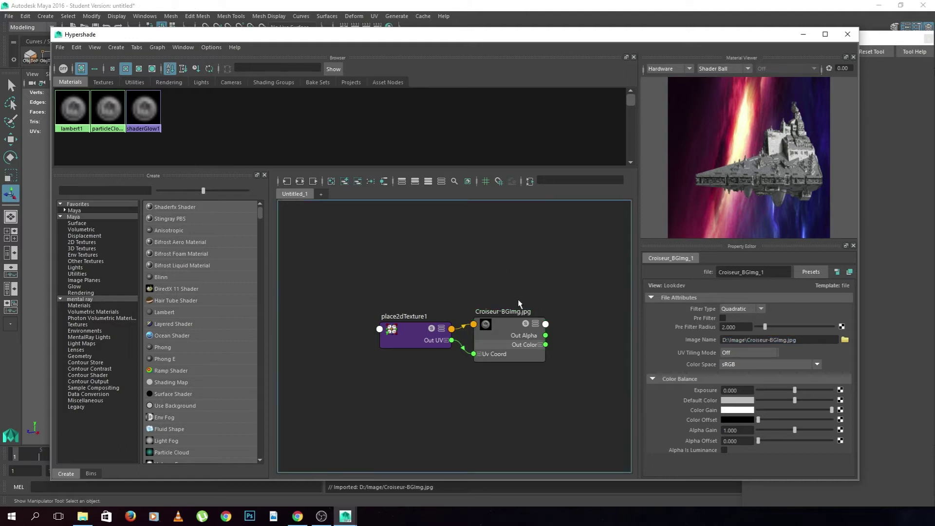
# Set the project to D:\Image via Set Project and dismiss the missing workspace warning.
pyautogui.click(9, 16)
pyautogui.click(56, 301)
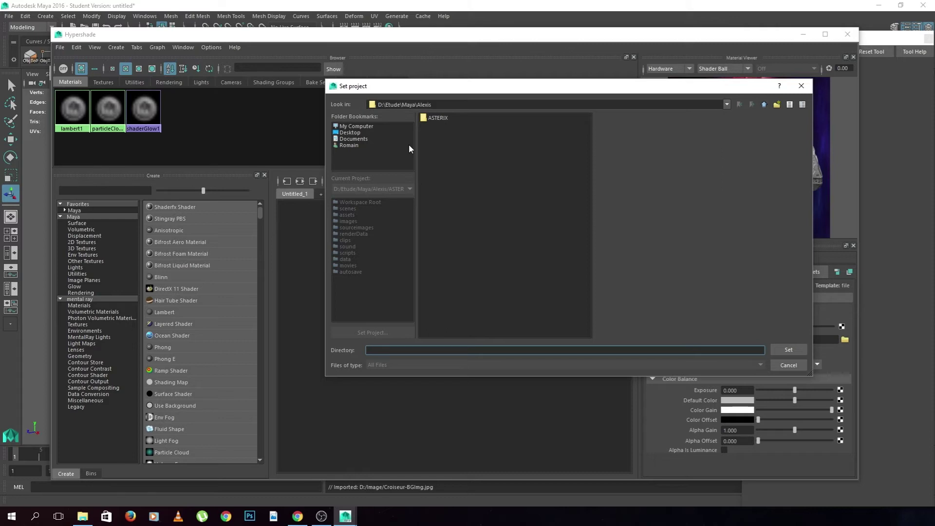
pyautogui.click(379, 126)
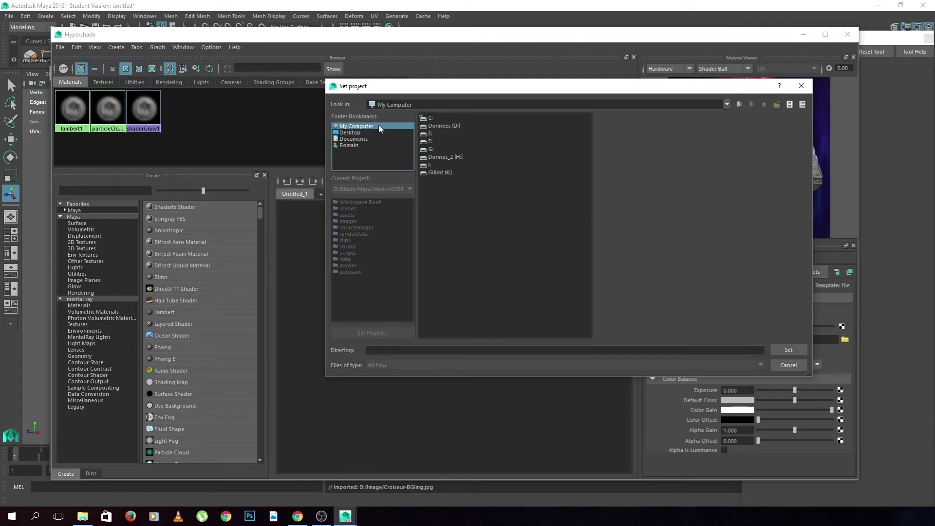
pyautogui.doubleClick(458, 125)
pyautogui.doubleClick(445, 213)
pyautogui.click(787, 350)
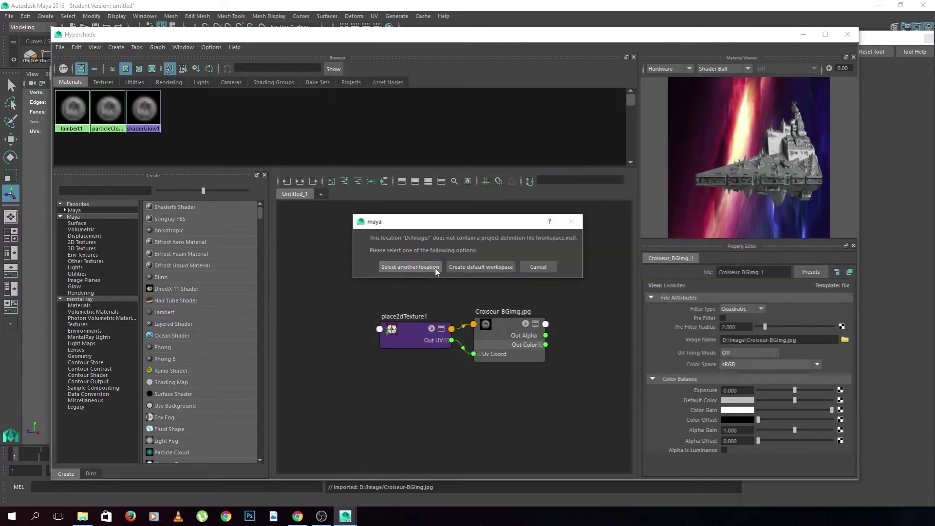
pyautogui.click(474, 268)
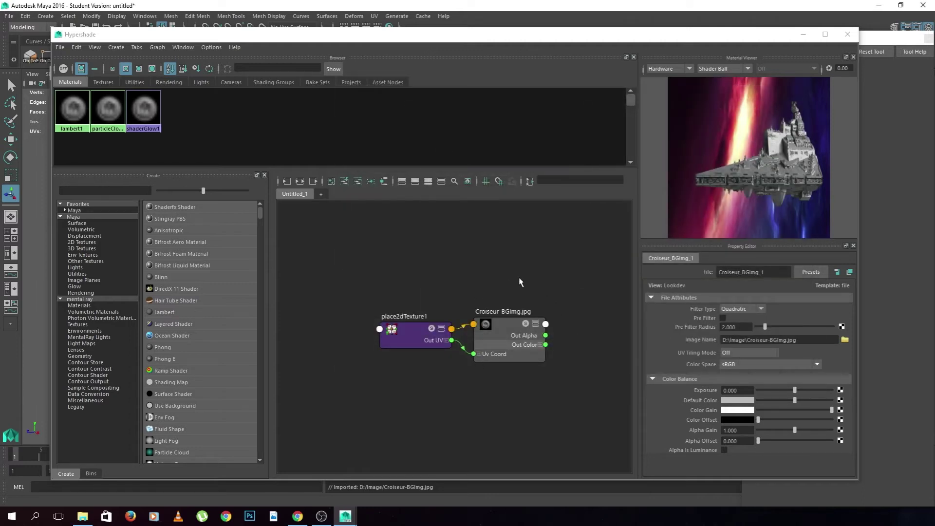
# Reload textures from the sourceimages folder with Raw colour space, then check the updated image path.
pyautogui.moveTo(434, 34); pyautogui.dragTo(432, 82)
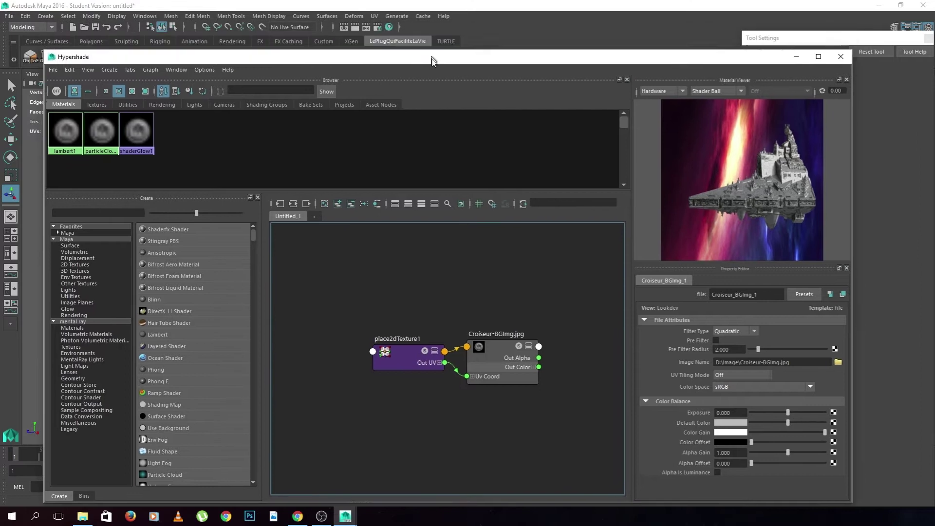
pyautogui.click(397, 57)
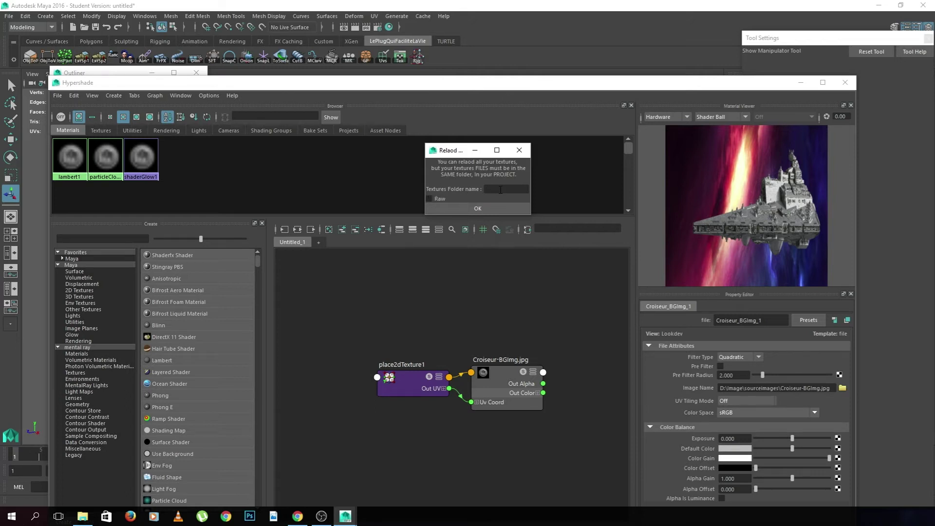
pyautogui.write('sourceimages')
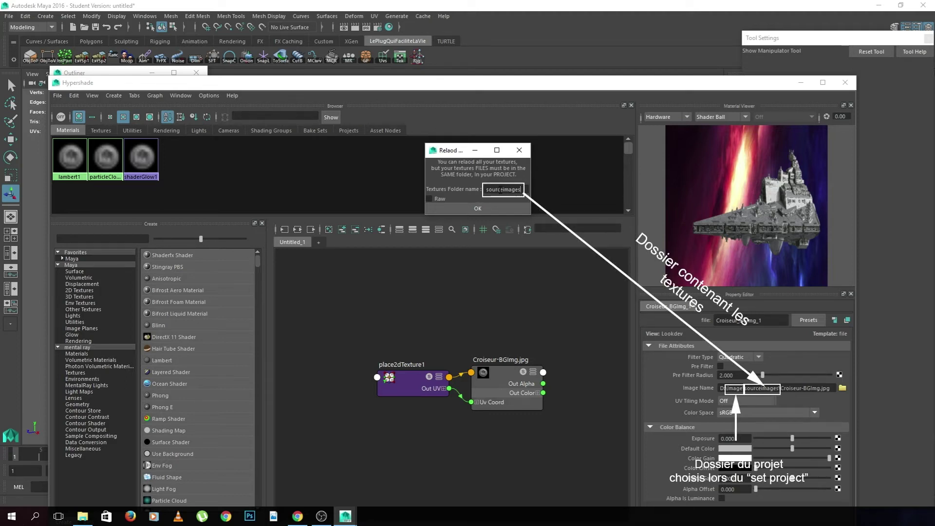
pyautogui.click(429, 199)
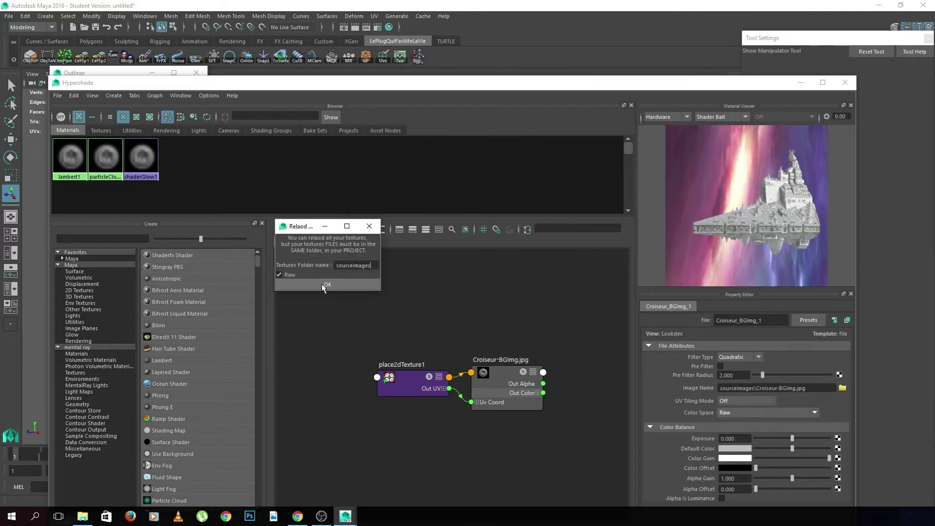
pyautogui.click(322, 286)
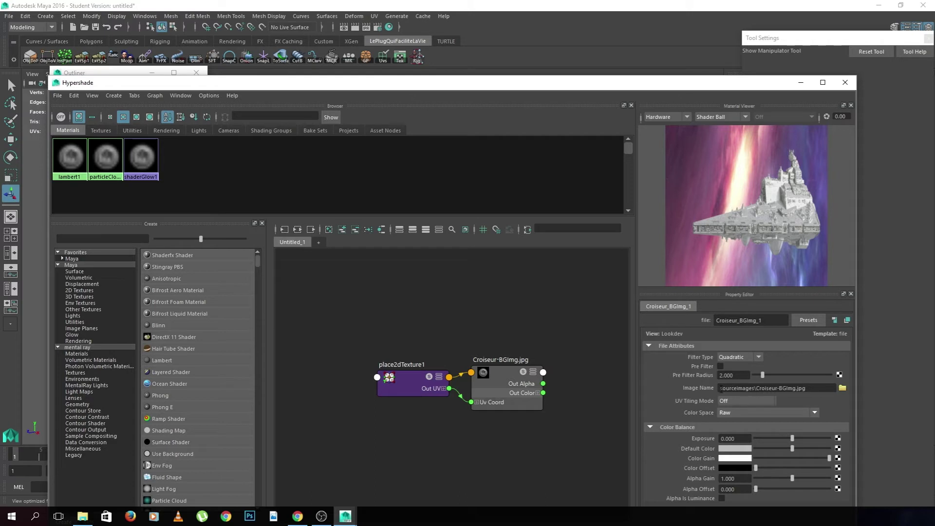
pyautogui.moveTo(720, 388); pyautogui.dragTo(755, 390)
# Recheck the sourceimages path, then launch the Rig Tool and position its window beside the skeleton.
pyautogui.click(783, 392)
pyautogui.moveTo(754, 389); pyautogui.dragTo(715, 389)
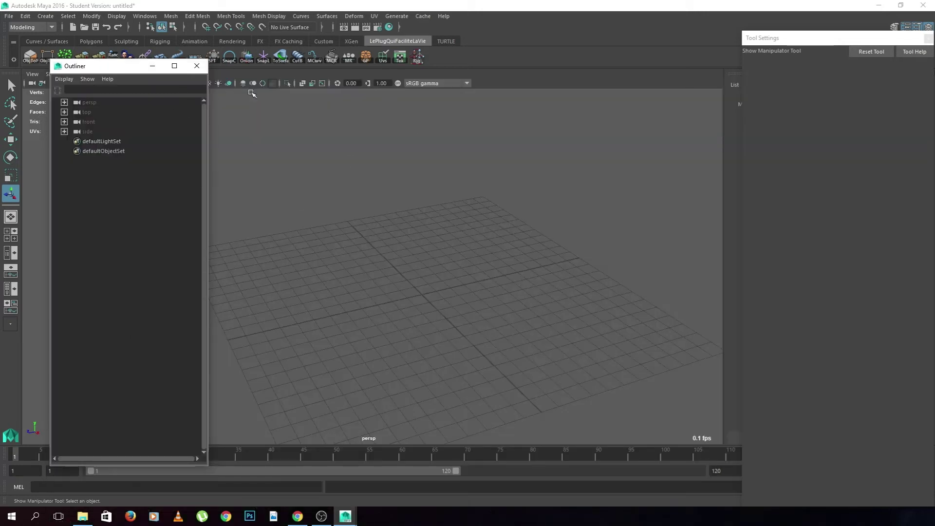
pyautogui.moveTo(108, 66); pyautogui.dragTo(98, 57)
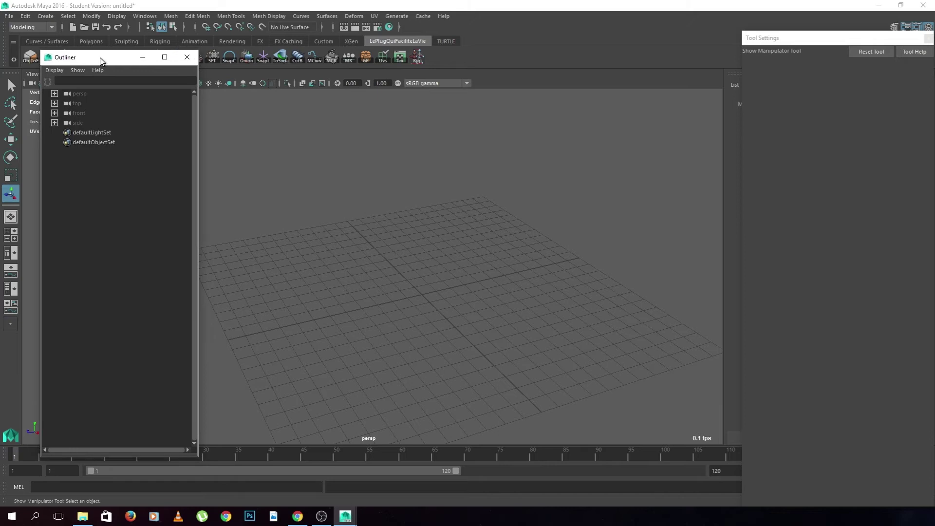
pyautogui.click(420, 57)
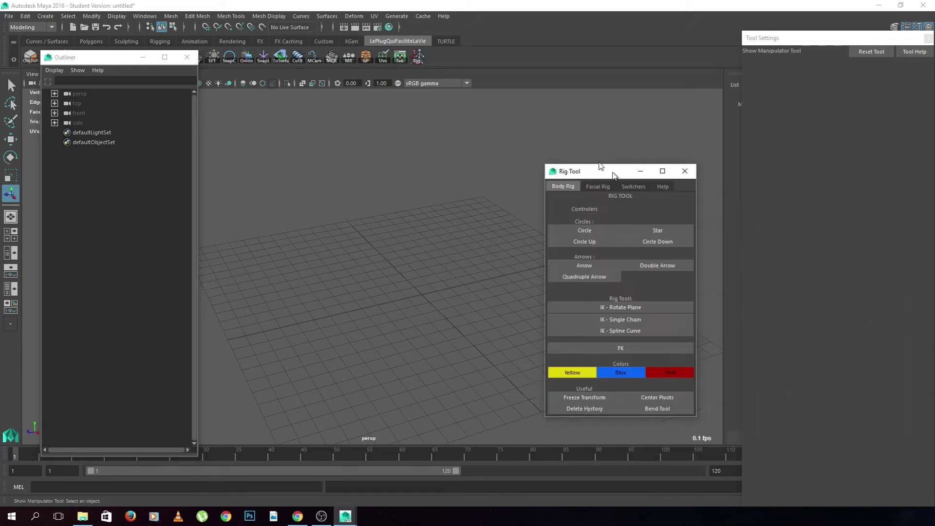
pyautogui.moveTo(615, 173); pyautogui.dragTo(609, 132)
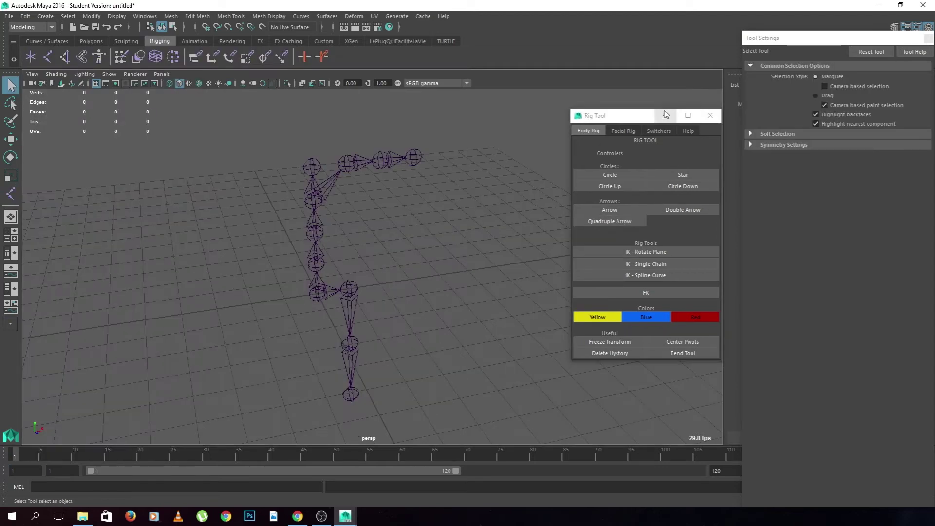
pyautogui.moveTo(634, 109); pyautogui.dragTo(582, 103)
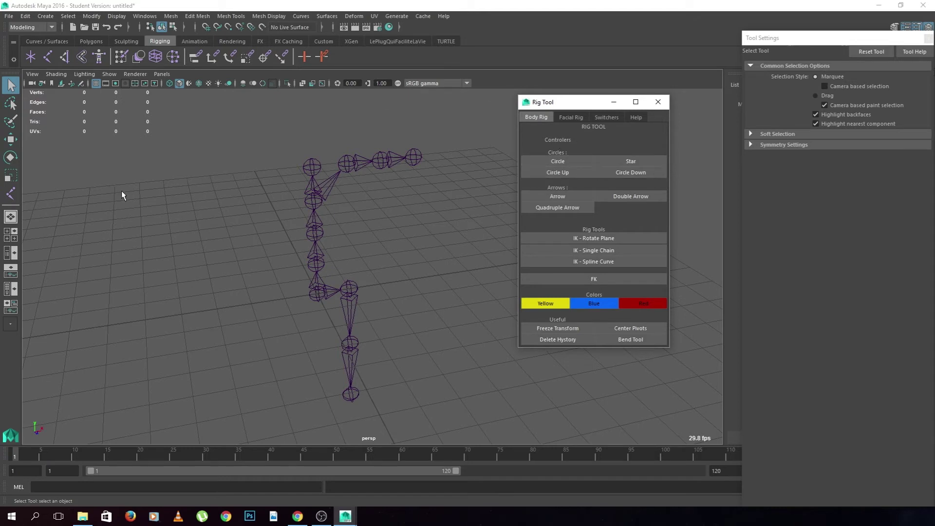
# Try circle, star and downward-circle controllers on the spine joints, undoing or deleting each.
pyautogui.click(566, 164)
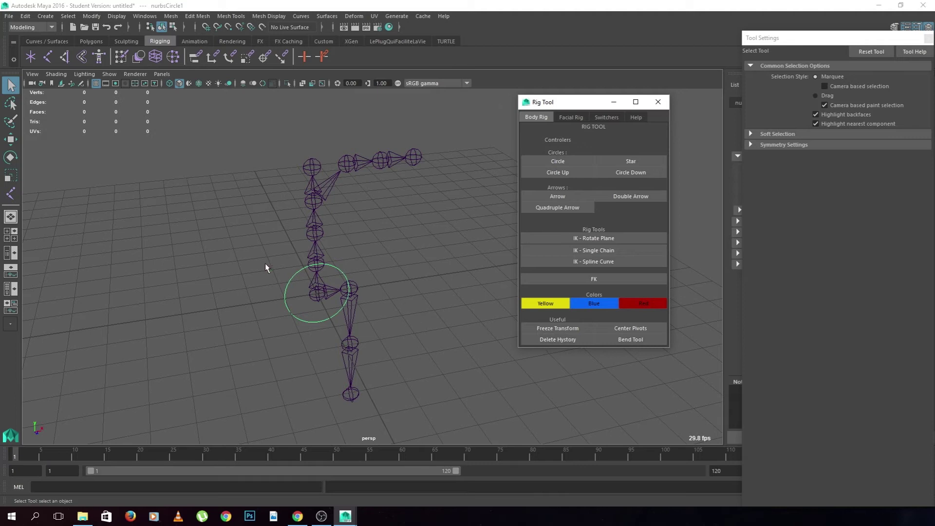
pyautogui.hotkey('ctrl', 'z')
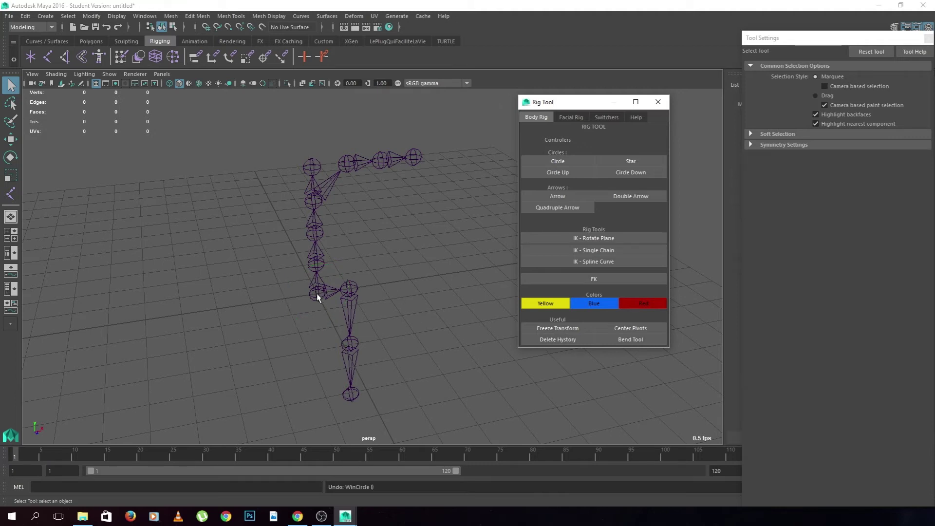
pyautogui.click(312, 168)
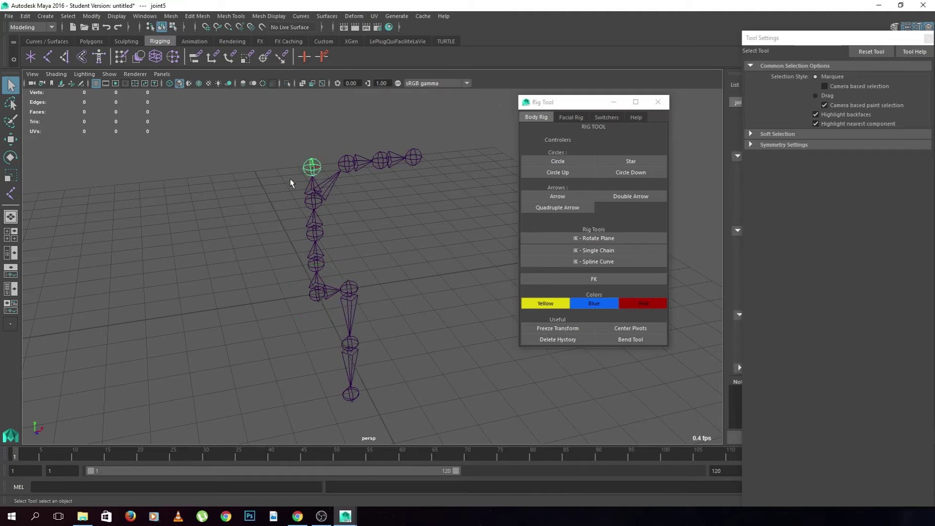
pyautogui.click(558, 161)
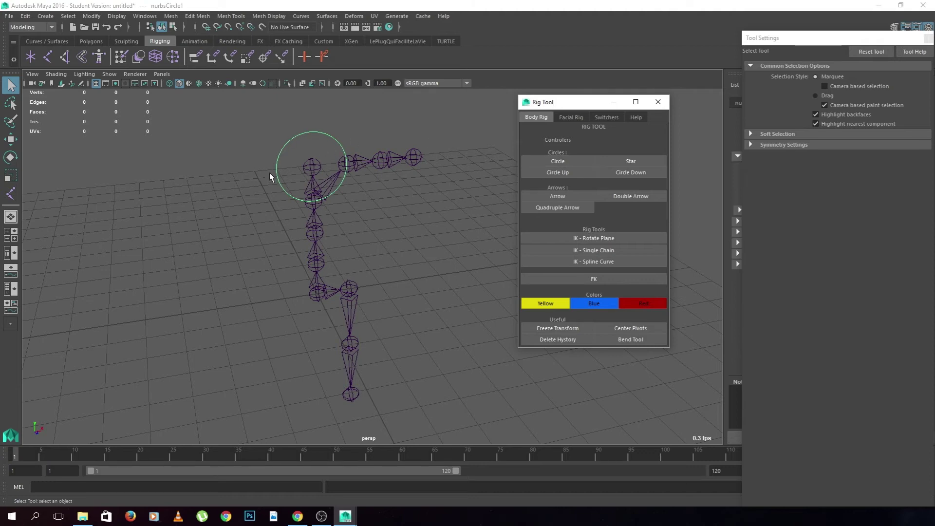
pyautogui.hotkey('ctrl', 'z')
pyautogui.click(630, 164)
pyautogui.moveTo(380, 185); pyautogui.dragTo(285, 310, button='middle')
pyautogui.click(631, 173)
pyautogui.press('Delete')
# Create single, double and quadruple arrow controllers, then box-select and delete them.
pyautogui.click(570, 200)
pyautogui.click(631, 196)
pyautogui.click(558, 208)
pyautogui.moveTo(219, 301); pyautogui.dragTo(253, 347)
pyautogui.press('Delete')
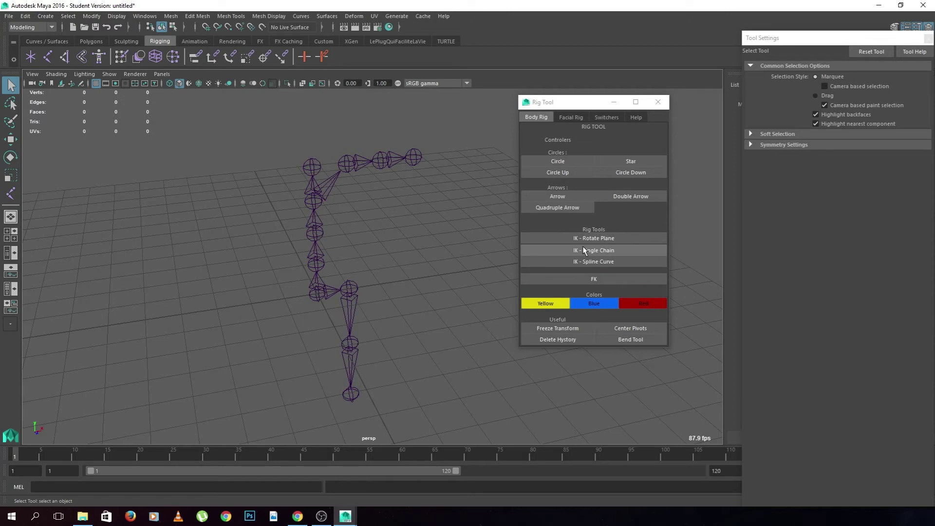
pyautogui.moveTo(410, 227)
pyautogui.keyDown('alt'); pyautogui.mouseDown()
pyautogui.moveTo(446, 230)
pyautogui.moveTo(436, 227)
pyautogui.mouseUp(); pyautogui.keyUp('alt')
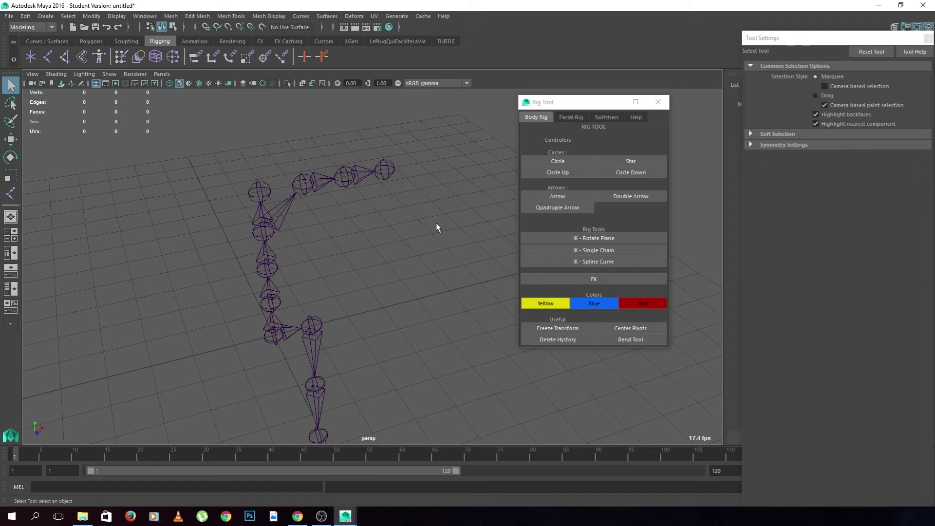
# Build a rotate-plane IK with IK and pole-vector control circles on the arm joints.
pyautogui.moveTo(437, 223)
pyautogui.keyDown('alt'); pyautogui.mouseDown()
pyautogui.moveTo(399, 250)
pyautogui.moveTo(432, 206)
pyautogui.mouseUp(); pyautogui.keyUp('alt')
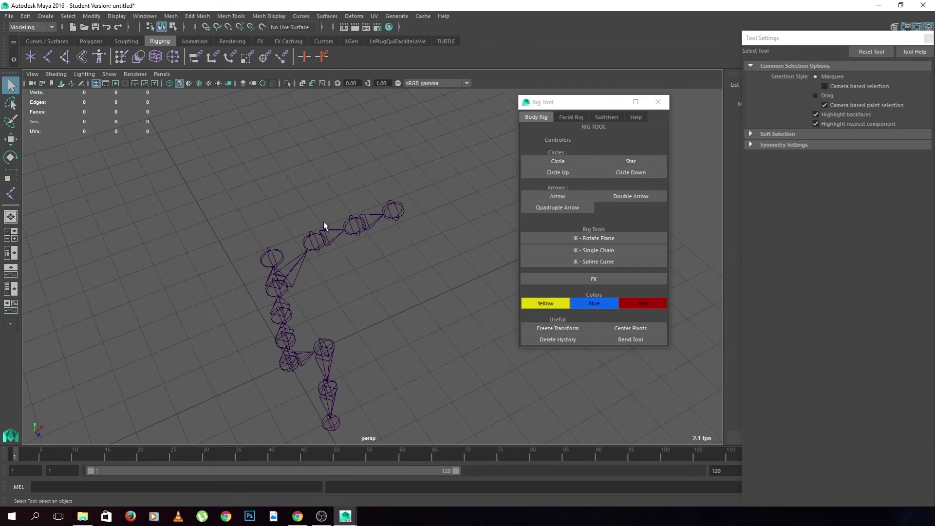
pyautogui.click(319, 241)
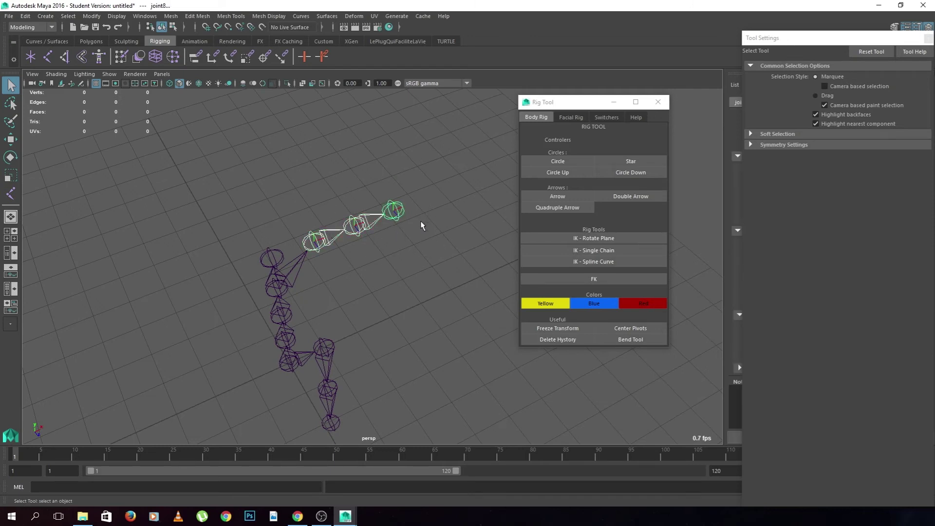
pyautogui.click(574, 238)
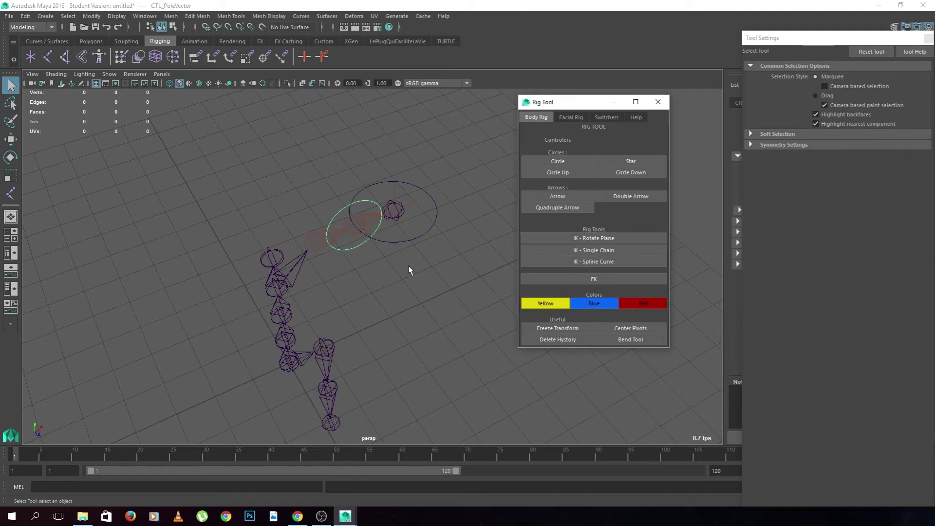
pyautogui.click(359, 247)
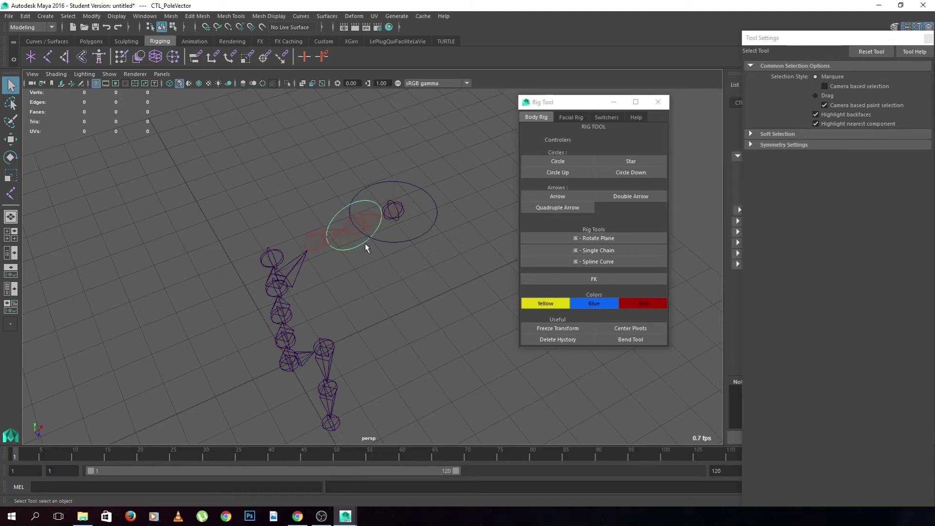
pyautogui.click(388, 241)
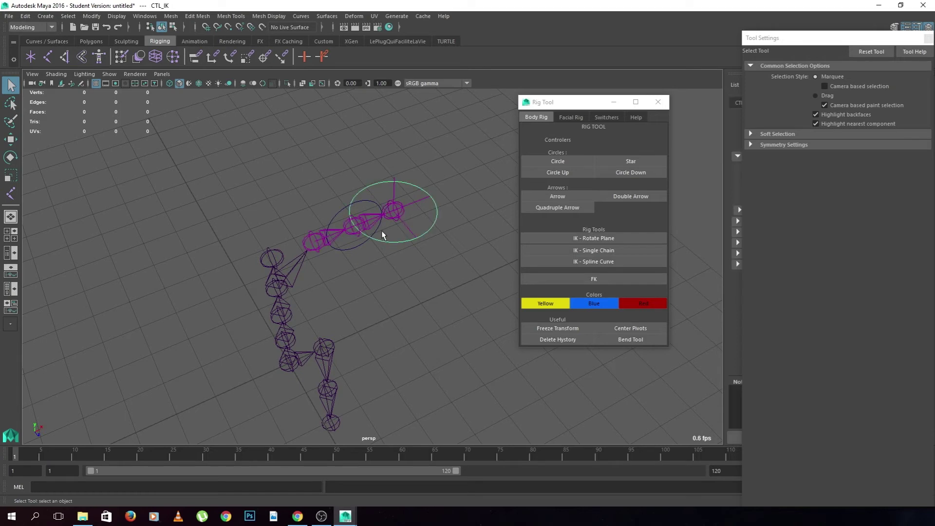
# Shrink the CTL_IK control circle by scaling its control vertices.
pyautogui.scroll(5, 424, 236)
pyautogui.keyDown('alt'); pyautogui.moveTo(401, 267); pyautogui.dragTo(392, 308); pyautogui.keyUp('alt')
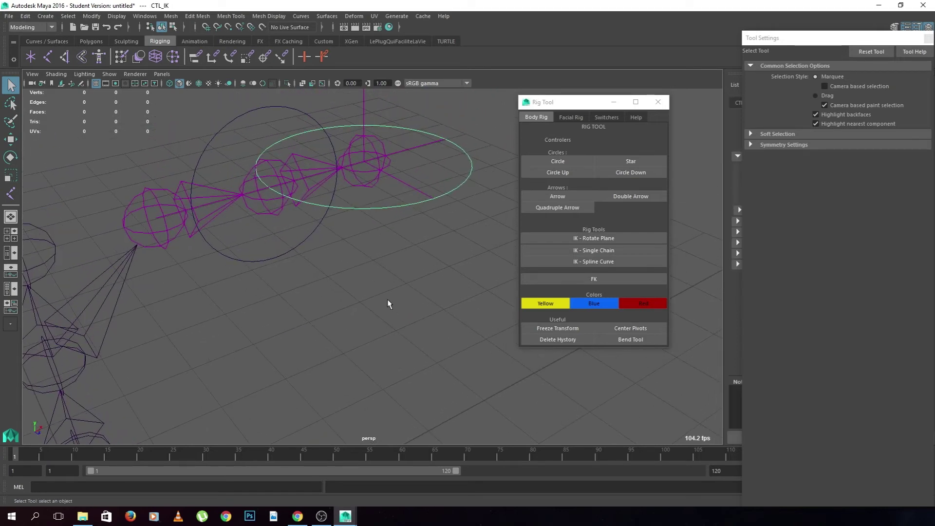
pyautogui.moveTo(380, 208); pyautogui.dragTo(347, 211, button='right')
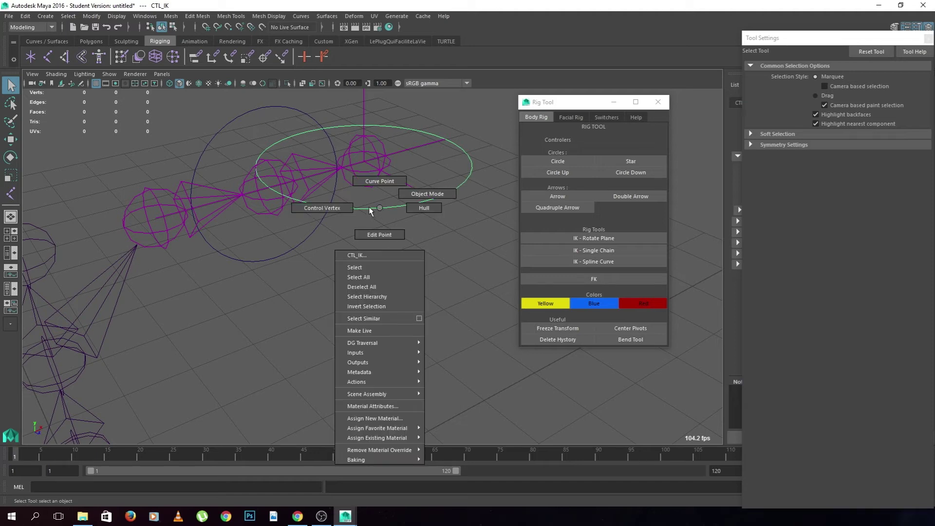
pyautogui.moveTo(238, 110); pyautogui.dragTo(492, 224)
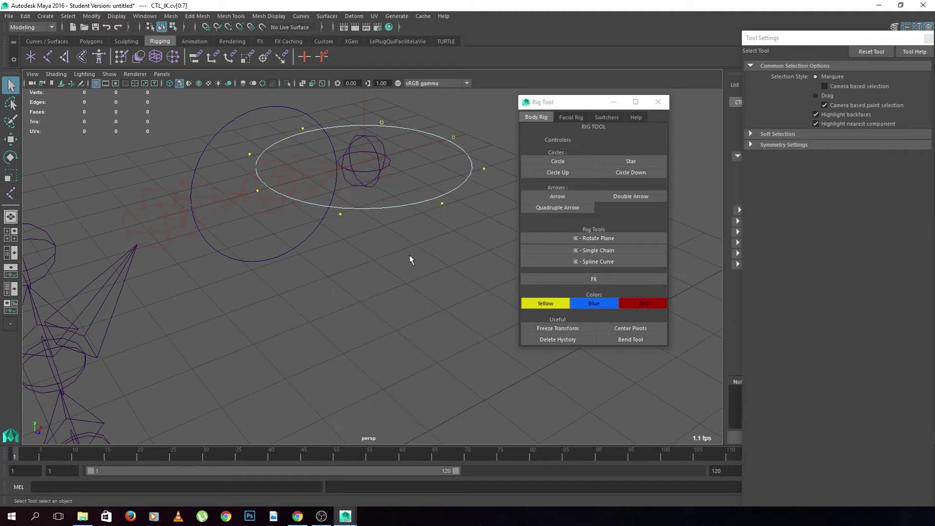
pyautogui.press('r')
pyautogui.moveTo(447, 292); pyautogui.dragTo(355, 203, button='middle')
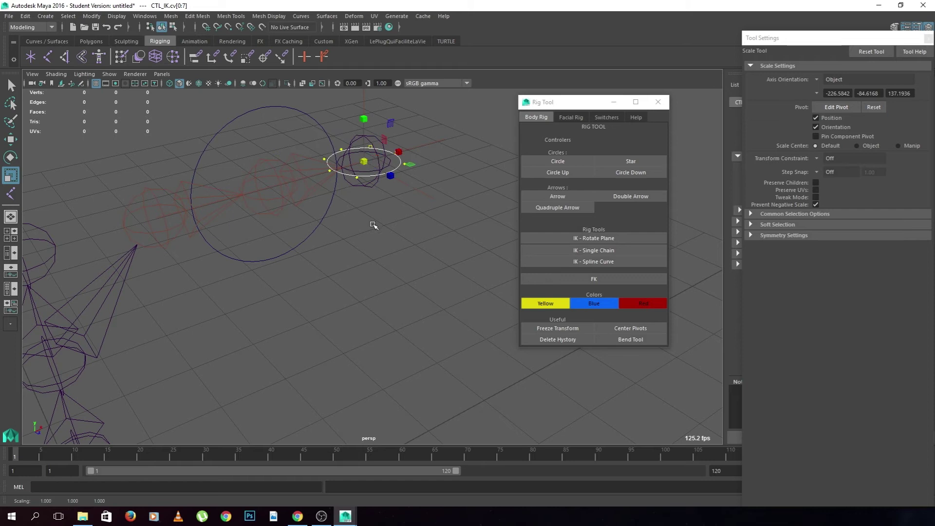
pyautogui.click(260, 254)
# Move the pole-vector circle's vertices up and left, then return to object mode.
pyautogui.moveTo(397, 166); pyautogui.dragTo(420, 150, button='right')
pyautogui.press('w')
pyautogui.moveTo(299, 225)
pyautogui.mouseDown(button='middle')
pyautogui.moveTo(274, 197)
pyautogui.moveTo(226, 169)
pyautogui.mouseUp(button='middle')
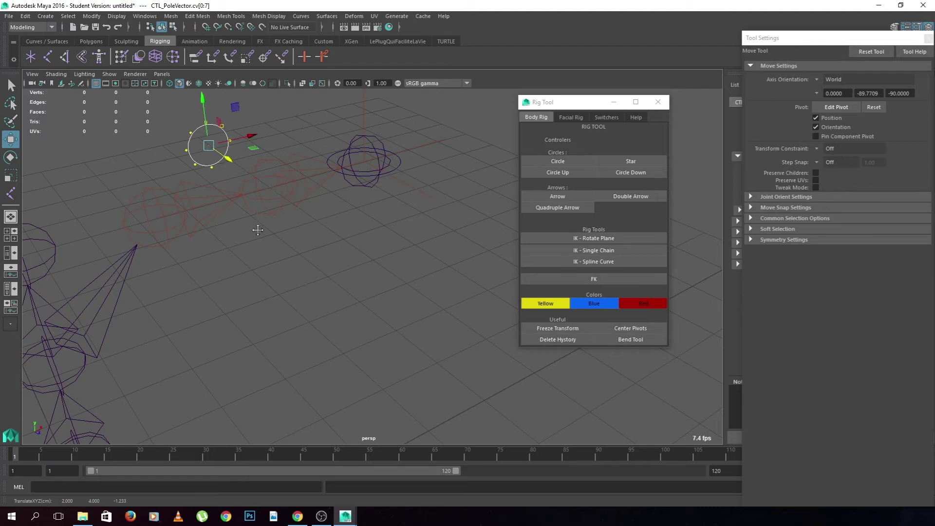
pyautogui.keyDown('alt'); pyautogui.moveTo(239, 211); pyautogui.dragTo(297, 286, button='middle'); pyautogui.keyUp('alt')
pyautogui.click(296, 287)
pyautogui.moveTo(266, 206); pyautogui.dragTo(333, 192, button='right')
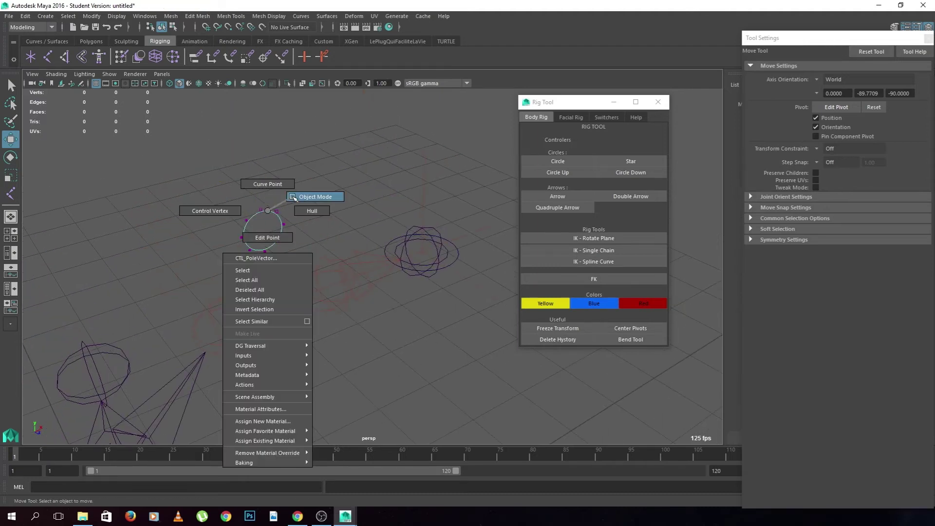
# Test-pose the arm by moving CTL_IK and raising the pole-vector control.
pyautogui.click(455, 265)
pyautogui.moveTo(454, 266)
pyautogui.keyDown('alt'); pyautogui.mouseDown()
pyautogui.moveTo(456, 279)
pyautogui.moveTo(430, 269)
pyautogui.moveTo(407, 287)
pyautogui.moveTo(371, 260)
pyautogui.mouseUp(); pyautogui.keyUp('alt')
pyautogui.click(391, 273)
pyautogui.moveTo(437, 246)
pyautogui.mouseDown()
pyautogui.moveTo(438, 219)
pyautogui.moveTo(439, 257)
pyautogui.moveTo(436, 245)
pyautogui.mouseUp()
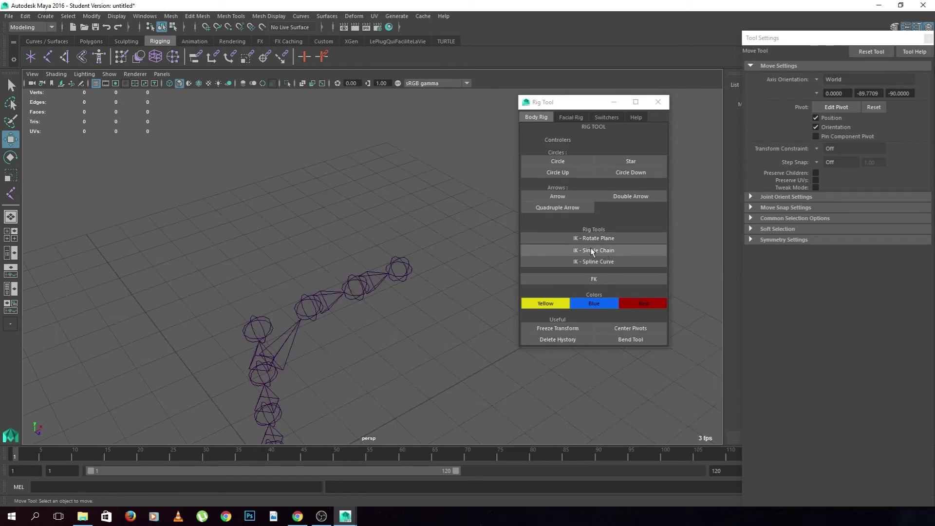
pyautogui.keyDown('alt'); pyautogui.moveTo(472, 323); pyautogui.dragTo(402, 321); pyautogui.keyUp('alt')
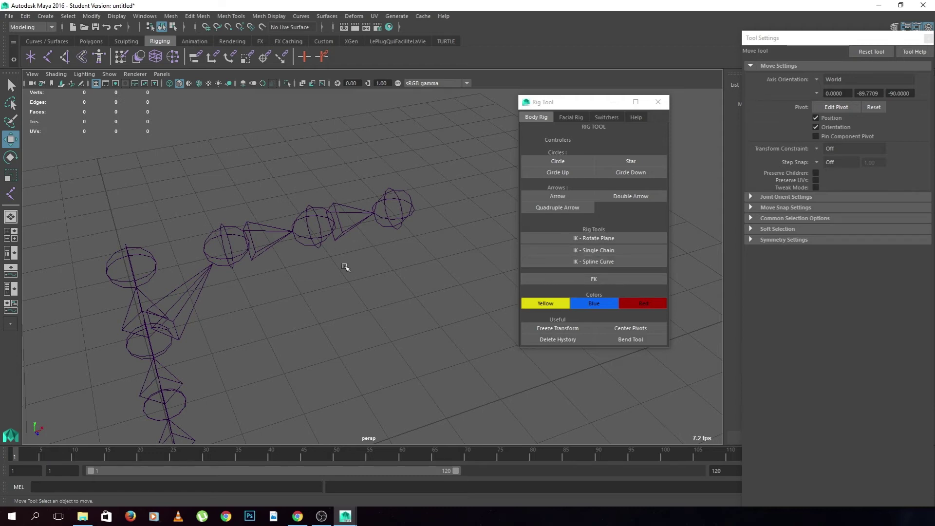
# Build a single-chain IK with a circle control from joint6 to joint8.
pyautogui.click(225, 229)
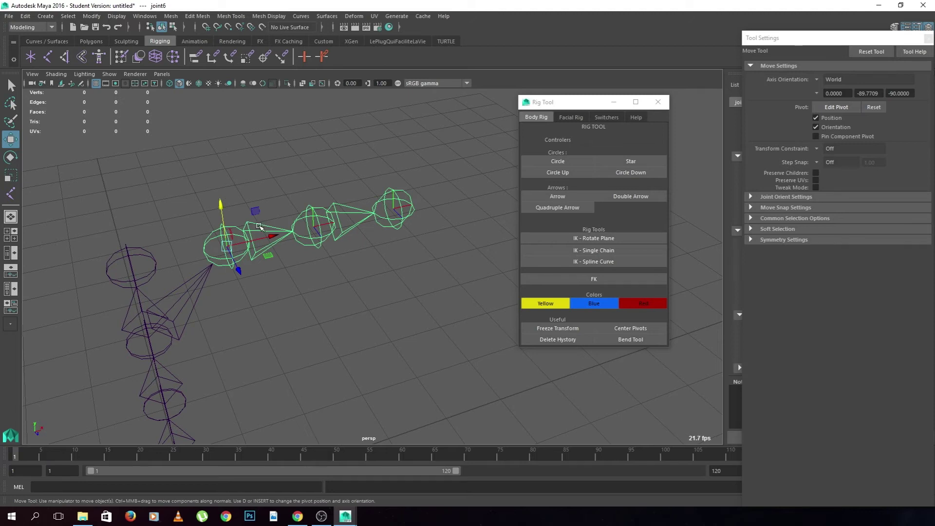
pyautogui.click(388, 222)
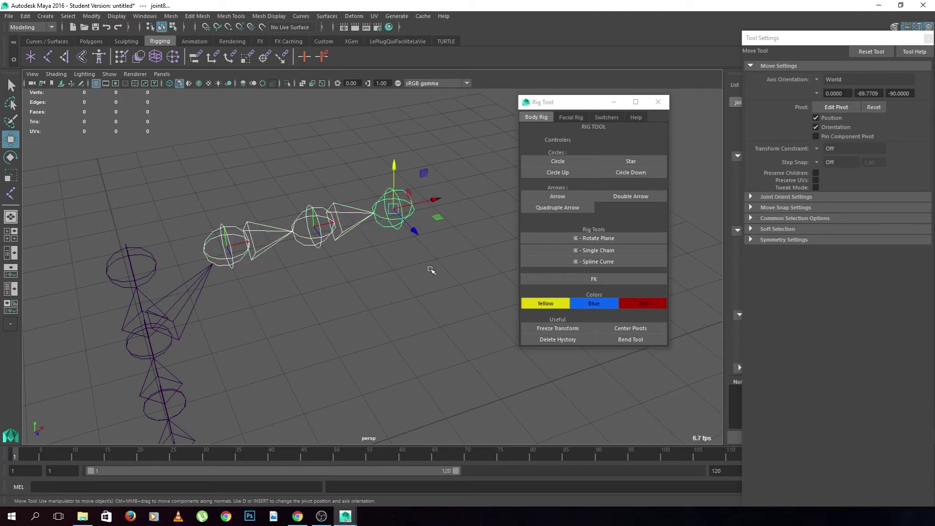
pyautogui.click(615, 251)
pyautogui.click(375, 153)
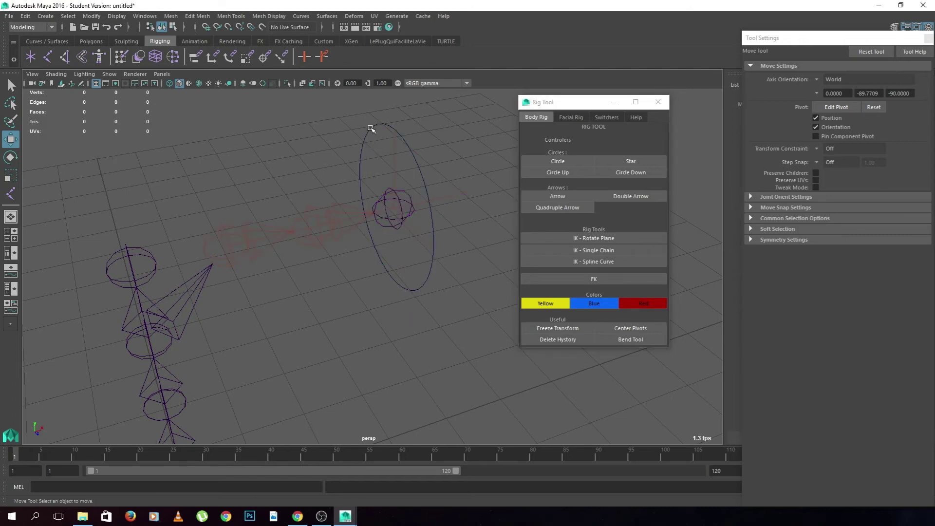
# Pose the arm by moving and rotating CTL_IK, then undo the pose and the IK setup.
pyautogui.click(370, 128)
pyautogui.moveTo(367, 246); pyautogui.dragTo(361, 273, button='middle')
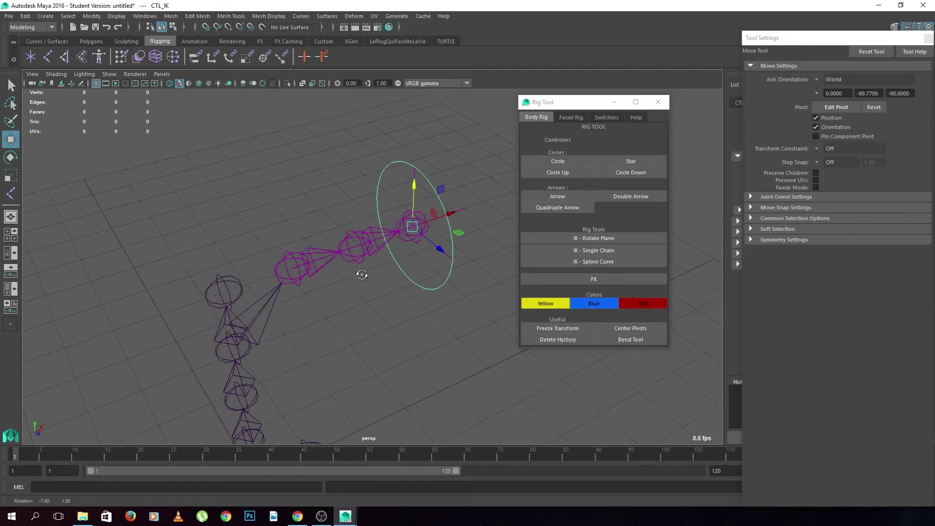
pyautogui.moveTo(438, 218)
pyautogui.mouseDown()
pyautogui.moveTo(450, 216)
pyautogui.moveTo(350, 209)
pyautogui.moveTo(345, 265)
pyautogui.moveTo(378, 211)
pyautogui.moveTo(388, 263)
pyautogui.moveTo(368, 215)
pyautogui.mouseUp()
pyautogui.press('e')
pyautogui.hotkey('ctrl', 'z')
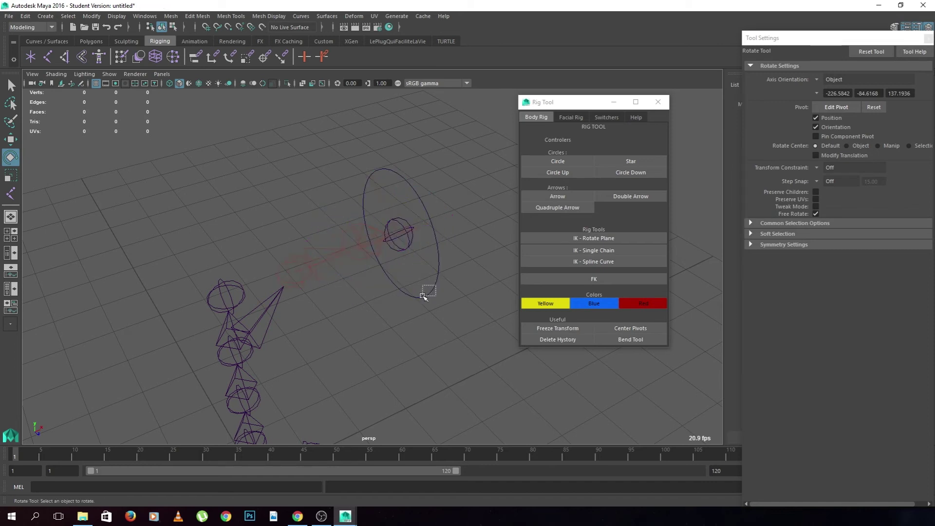
pyautogui.hotkey('ctrl', 'z')
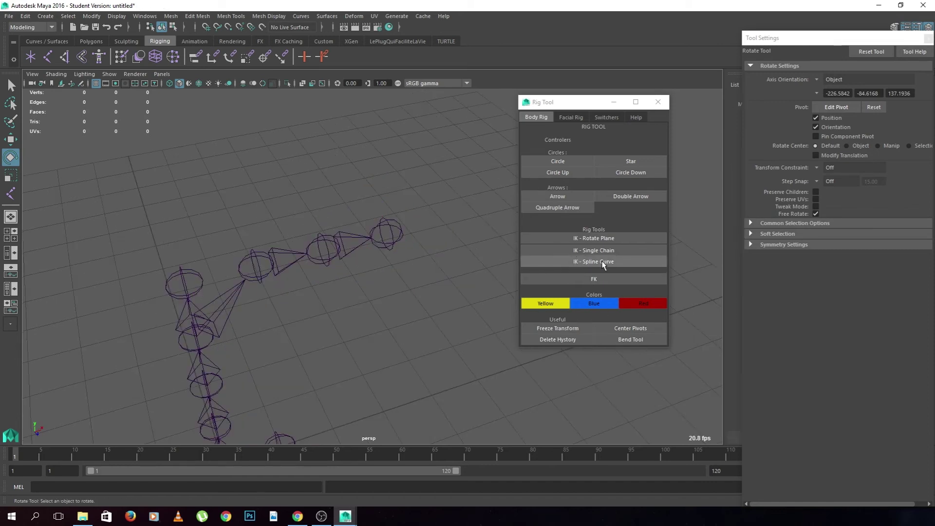
# Build a spline IK with curve controls on the spine up to joint4.
pyautogui.moveTo(370, 309)
pyautogui.keyDown('alt'); pyautogui.mouseDown()
pyautogui.moveTo(375, 255)
pyautogui.moveTo(393, 250)
pyautogui.moveTo(408, 299)
pyautogui.mouseUp(); pyautogui.keyUp('alt')
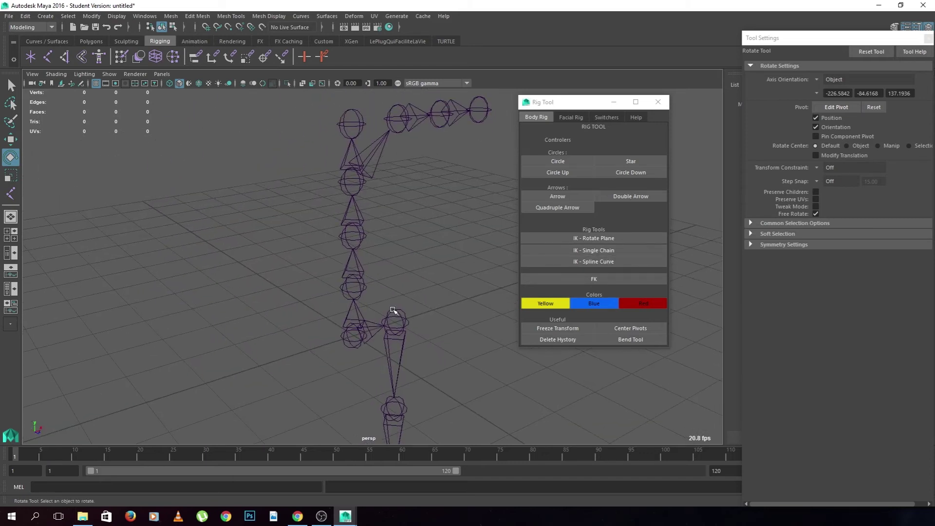
pyautogui.click(349, 340)
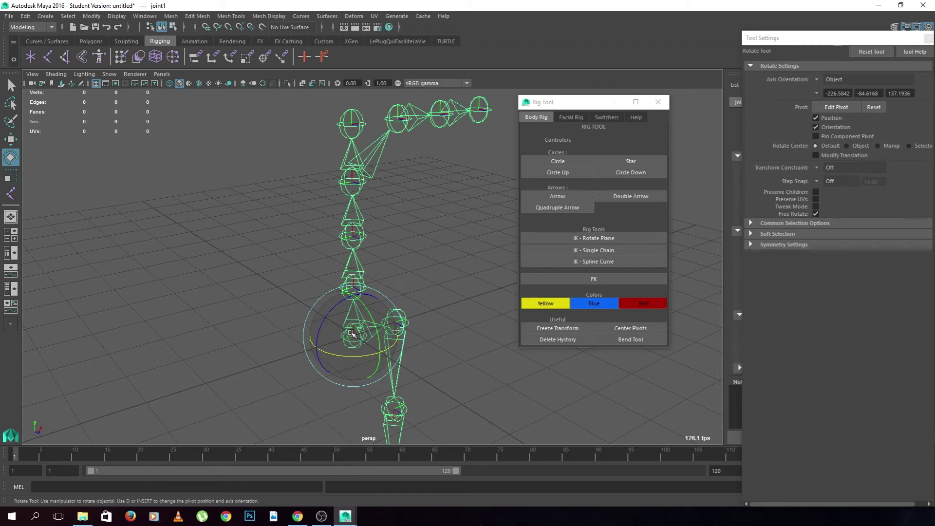
pyautogui.press('q')
pyautogui.click(349, 186)
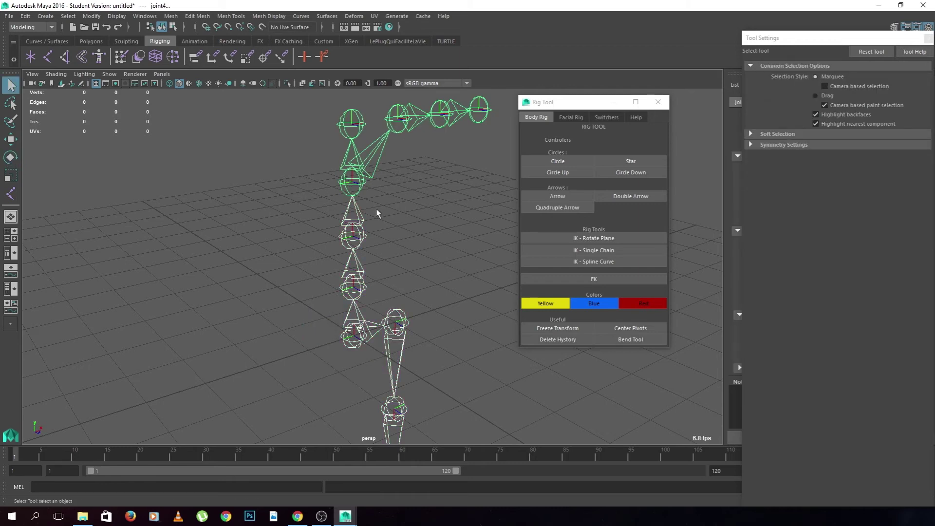
pyautogui.click(566, 262)
# Select the star hip and teardrop chest controls, and try moving the chest control.
pyautogui.keyDown('alt'); pyautogui.moveTo(459, 259); pyautogui.dragTo(429, 247); pyautogui.keyUp('alt')
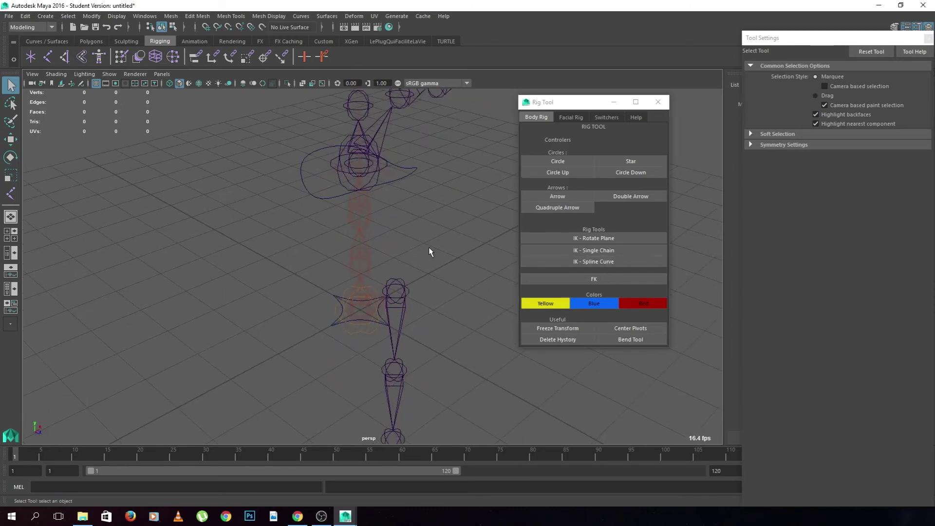
pyautogui.click(331, 324)
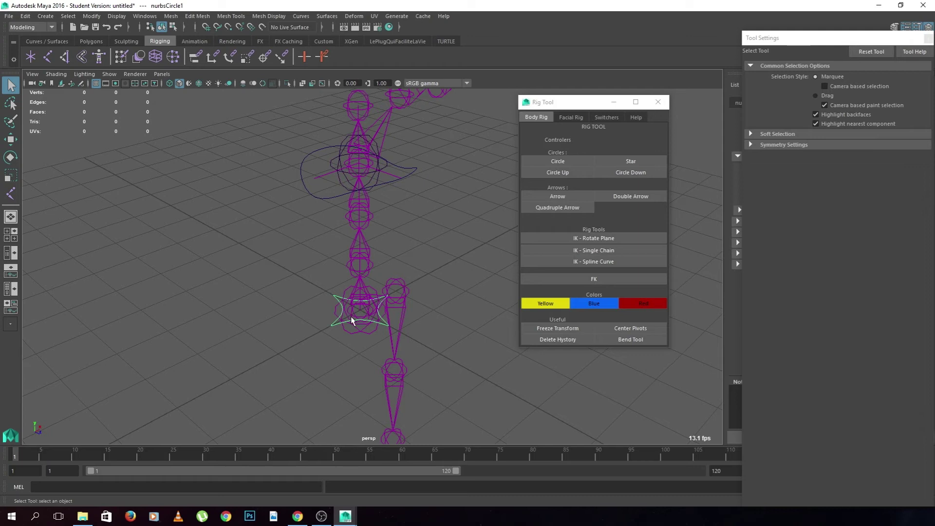
pyautogui.keyDown('alt'); pyautogui.moveTo(368, 314); pyautogui.dragTo(318, 231); pyautogui.keyUp('alt')
pyautogui.click(318, 232)
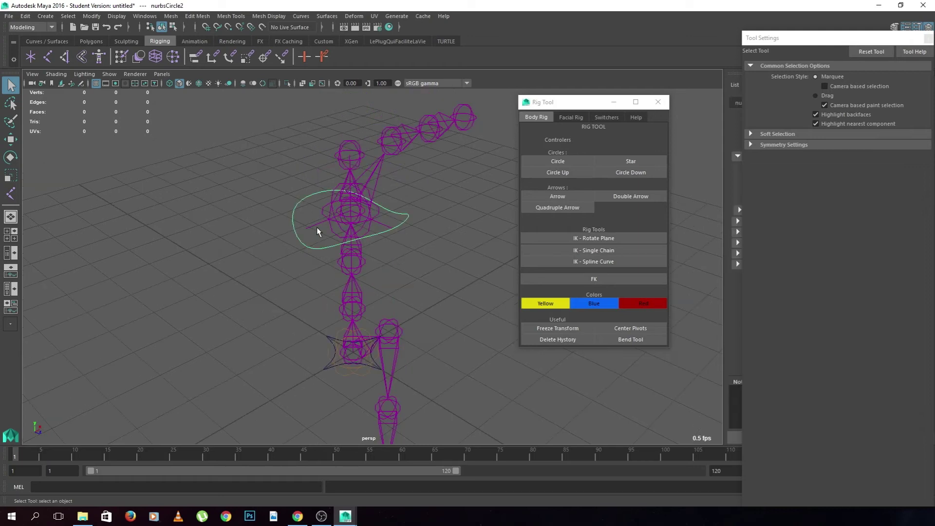
pyautogui.click(400, 232)
pyautogui.click(393, 225)
pyautogui.moveTo(393, 225)
pyautogui.keyDown('alt'); pyautogui.mouseDown()
pyautogui.moveTo(424, 235)
pyautogui.moveTo(341, 250)
pyautogui.moveTo(359, 242)
pyautogui.moveTo(410, 266)
pyautogui.mouseUp(); pyautogui.keyUp('alt')
pyautogui.press('w')
pyautogui.hotkey('ctrl', 'z')
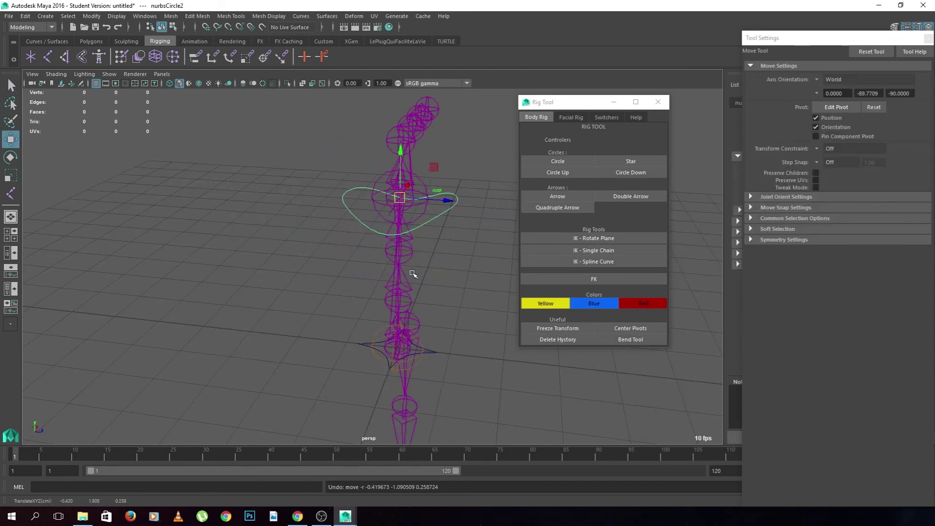
# Rotate the chest, arm and star hip controls to bend the rig, then undo to the straight pose.
pyautogui.press('e')
pyautogui.moveTo(441, 207)
pyautogui.mouseDown()
pyautogui.moveTo(418, 176)
pyautogui.moveTo(418, 281)
pyautogui.mouseUp()
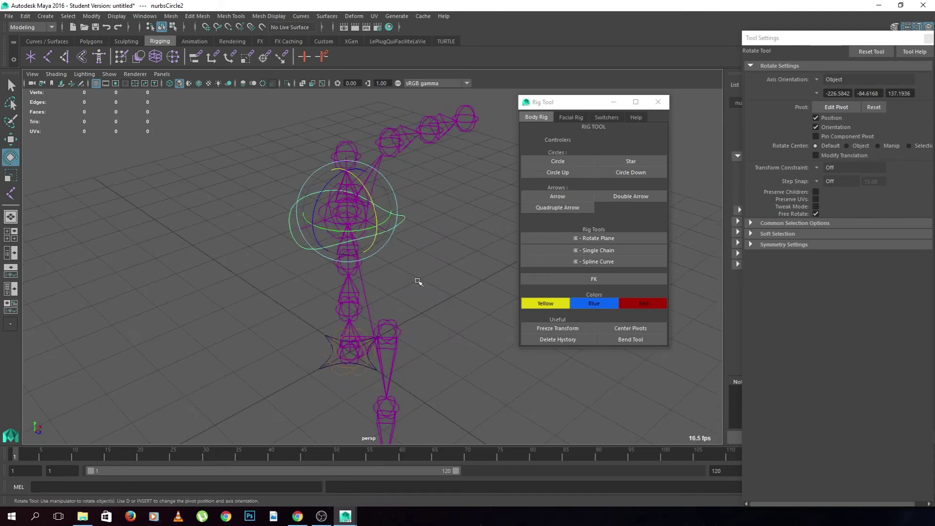
pyautogui.moveTo(392, 216)
pyautogui.mouseDown()
pyautogui.moveTo(400, 191)
pyautogui.moveTo(359, 209)
pyautogui.mouseUp()
pyautogui.click(411, 308)
pyautogui.click(323, 366)
pyautogui.moveTo(355, 380); pyautogui.dragTo(354, 336)
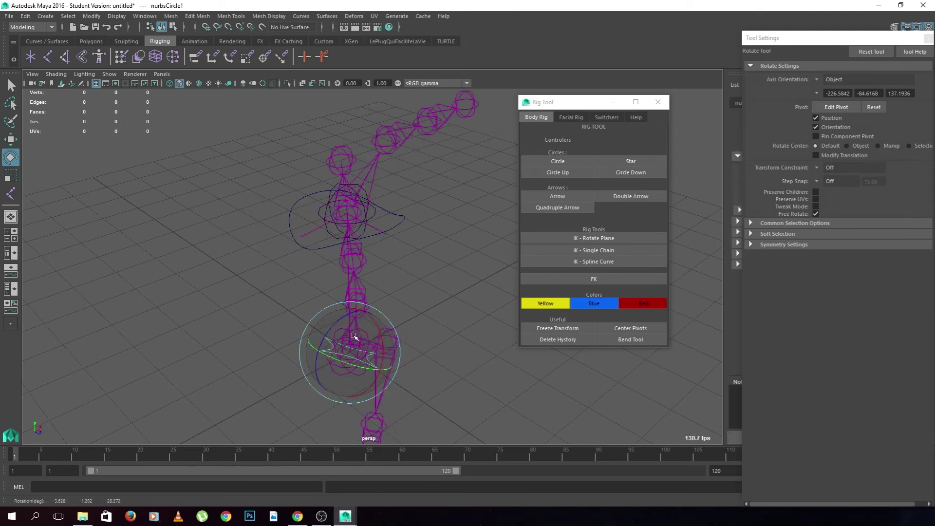
pyautogui.press('w')
pyautogui.hotkey('ctrl', 'z')
pyautogui.hotkey('ctrl', 'z')
pyautogui.hotkey('ctrl', 'z')
pyautogui.hotkey('ctrl', 'z')
pyautogui.hotkey('ctrl', 'z')
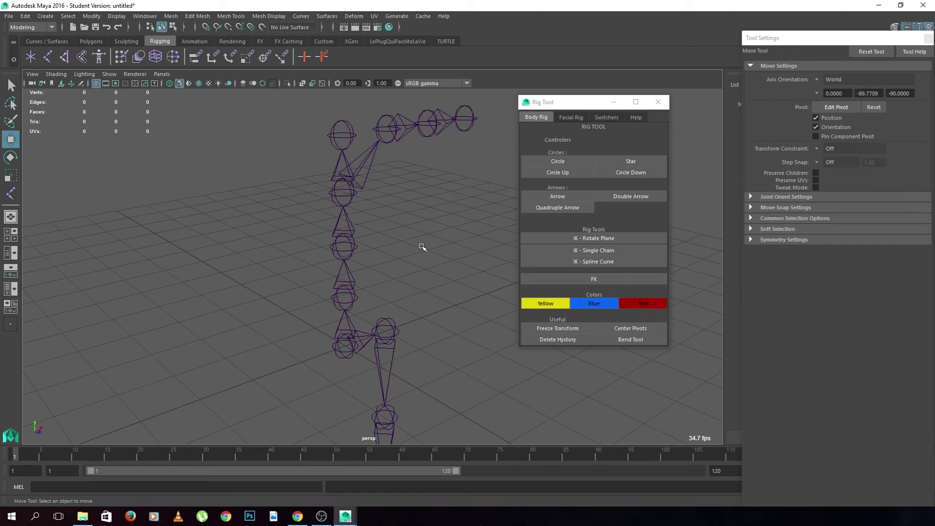
# Select joint1 through joint4 up the spine and build FK circle controllers on them.
pyautogui.keyDown('alt'); pyautogui.moveTo(403, 241); pyautogui.dragTo(386, 226); pyautogui.keyUp('alt')
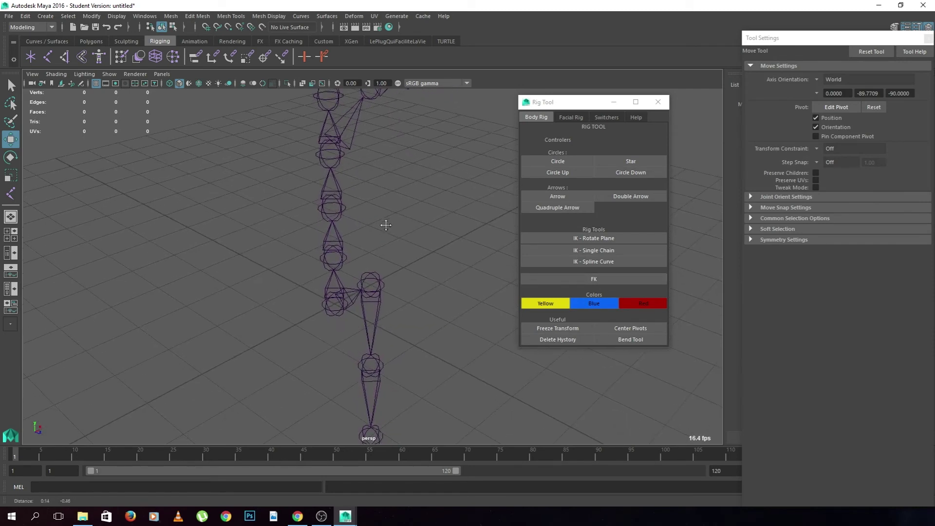
pyautogui.click(341, 289)
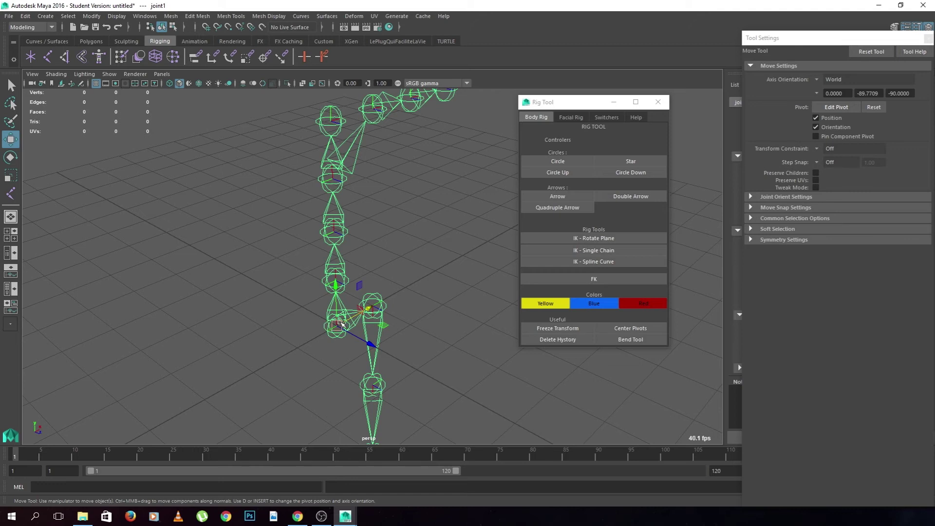
pyautogui.click(324, 282)
pyautogui.click(326, 203)
pyautogui.click(327, 188)
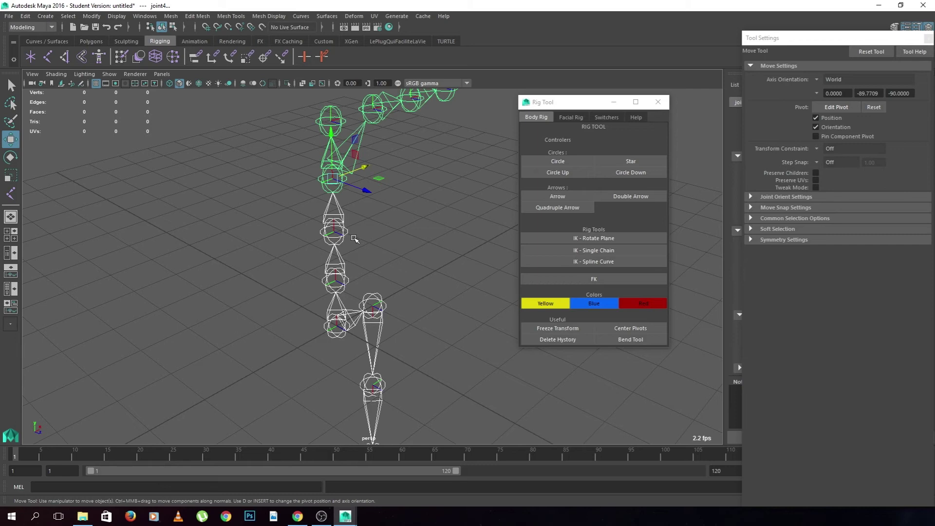
pyautogui.click(594, 278)
# Inspect the new FK controllers from several angles.
pyautogui.keyDown('alt'); pyautogui.moveTo(428, 313); pyautogui.dragTo(434, 298); pyautogui.keyUp('alt')
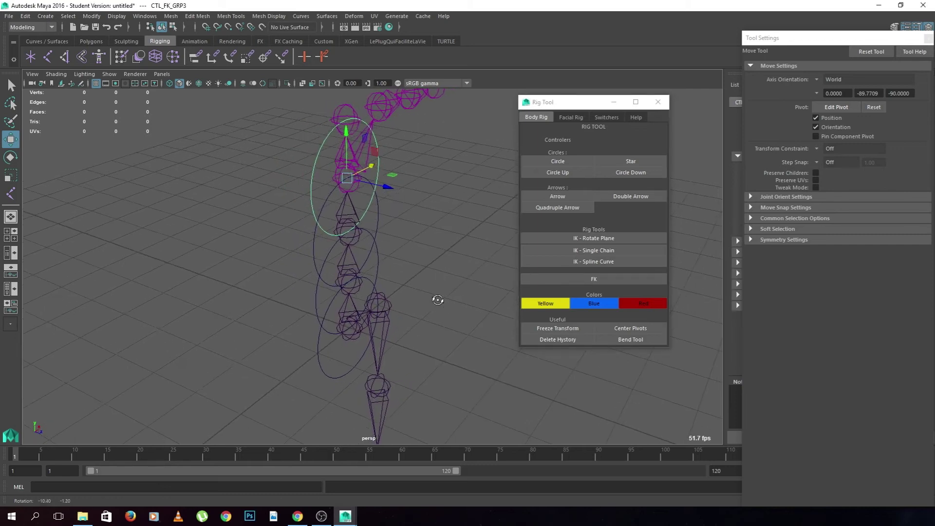
pyautogui.click(329, 230)
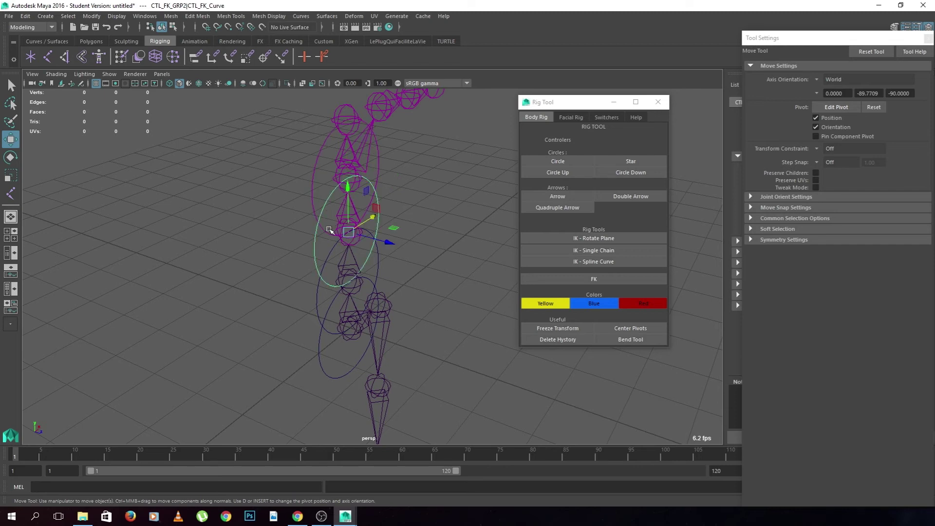
pyautogui.click(411, 292)
pyautogui.keyDown('alt'); pyautogui.moveTo(411, 292); pyautogui.dragTo(427, 273); pyautogui.keyUp('alt')
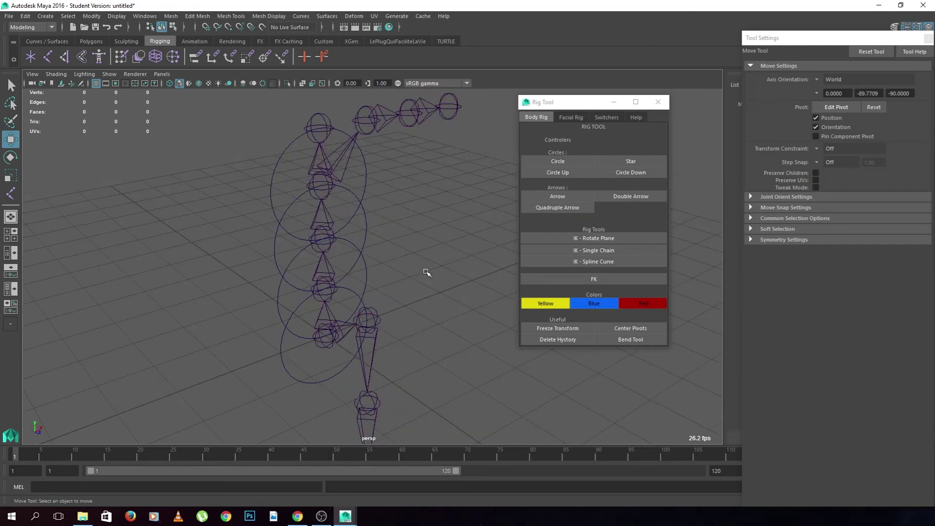
pyautogui.keyDown('alt'); pyautogui.moveTo(398, 234); pyautogui.dragTo(428, 241); pyautogui.keyUp('alt')
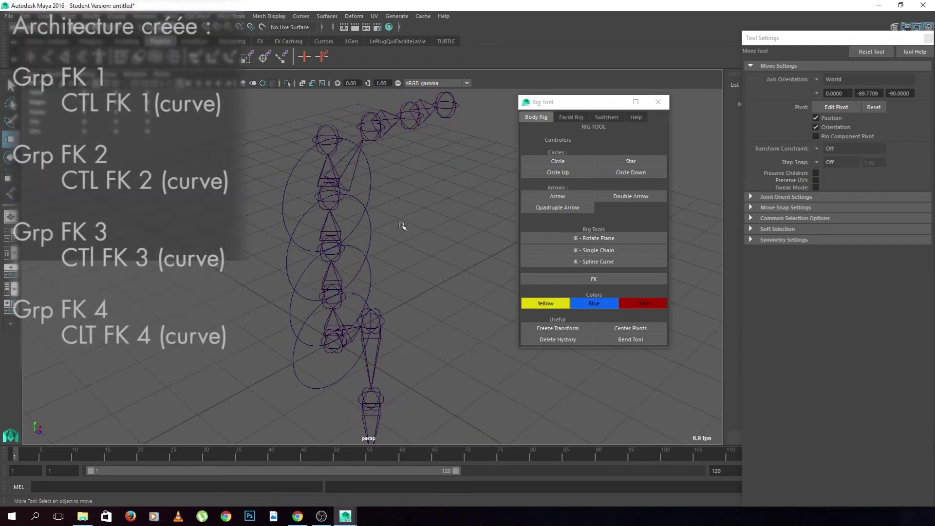
# Select the FK control curves and pick-walk up to their CTL_FK group.
pyautogui.moveTo(262, 175); pyautogui.dragTo(308, 385)
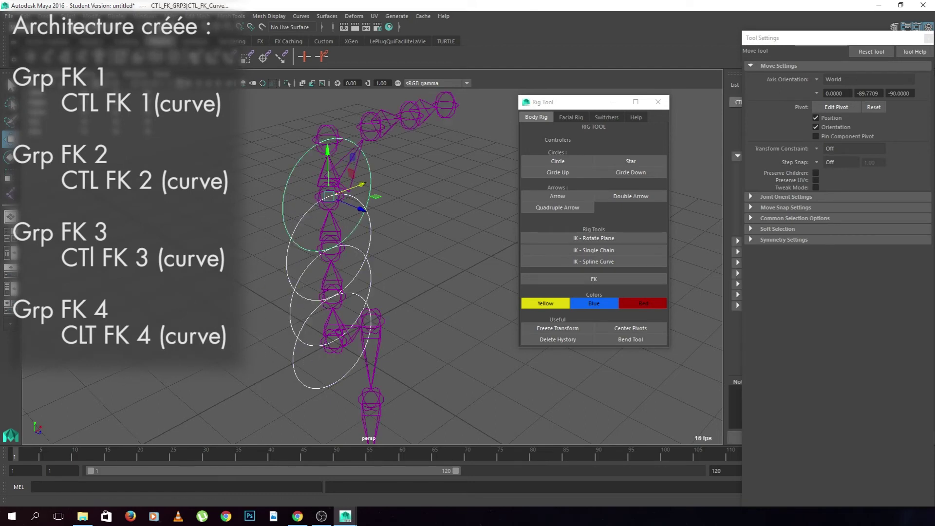
pyautogui.click(295, 360)
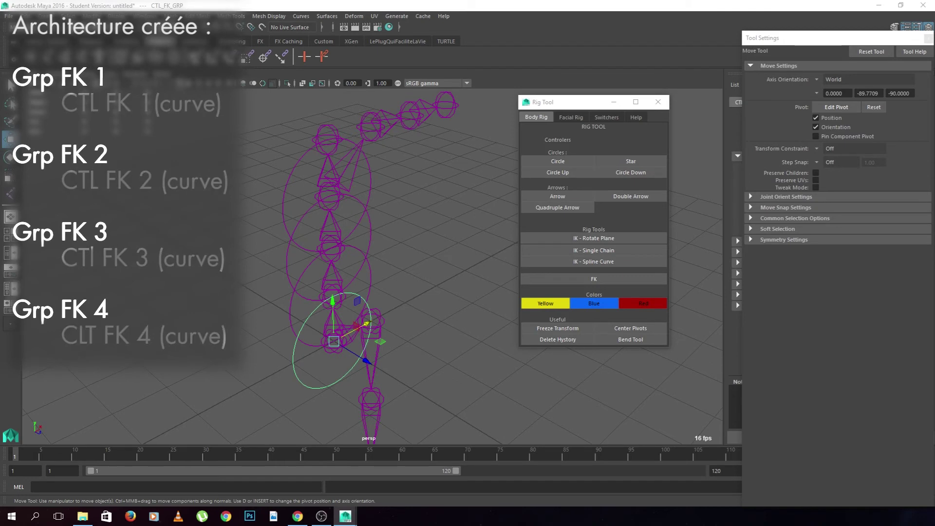
pyautogui.press('Up')
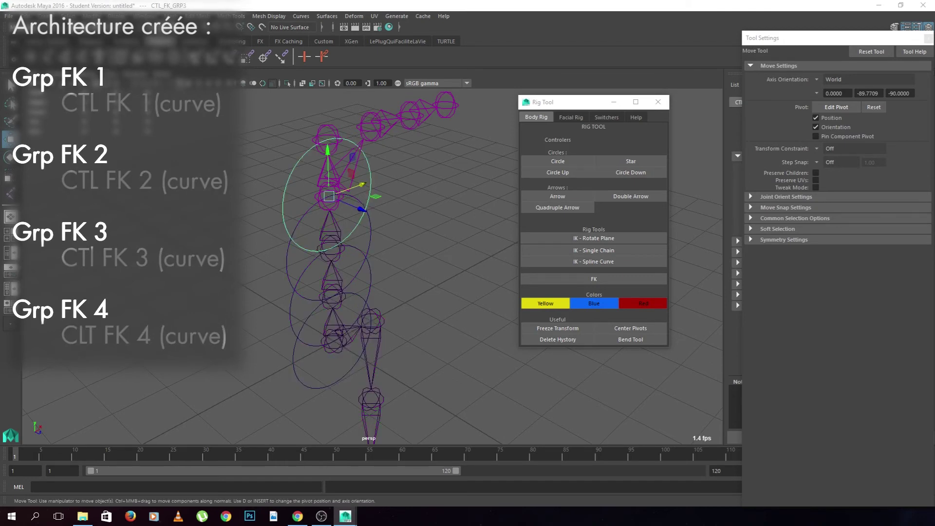
pyautogui.press('Down')
pyautogui.press('Down')
pyautogui.press('Up')
pyautogui.press('Down')
pyautogui.press('Down')
pyautogui.press('Down')
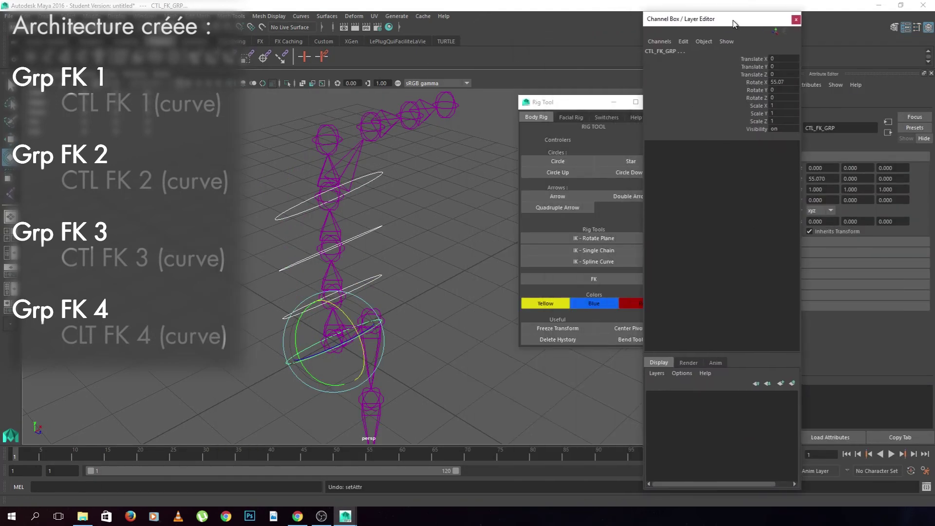
# Set the group's Rotate X to 90, then test-rotate the circles and undo.
pyautogui.doubleClick(784, 83)
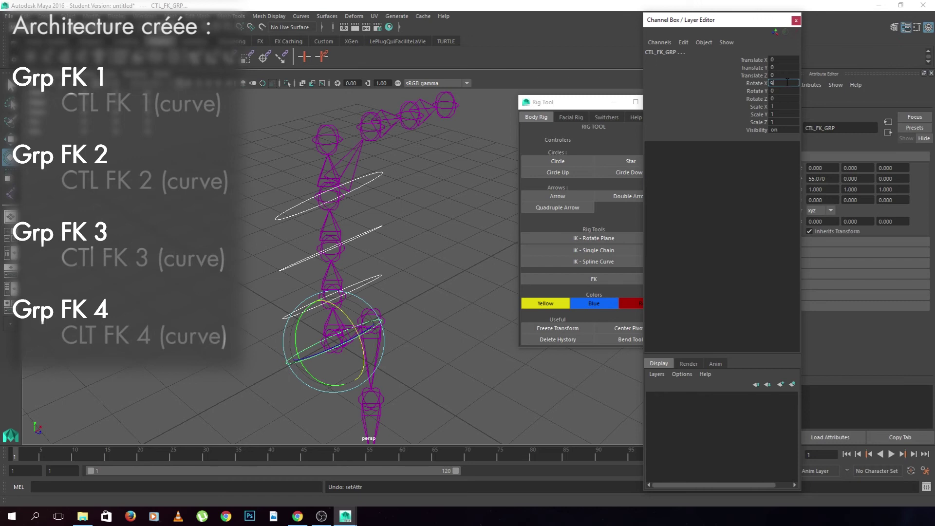
pyautogui.write('0')
pyautogui.press('Return')
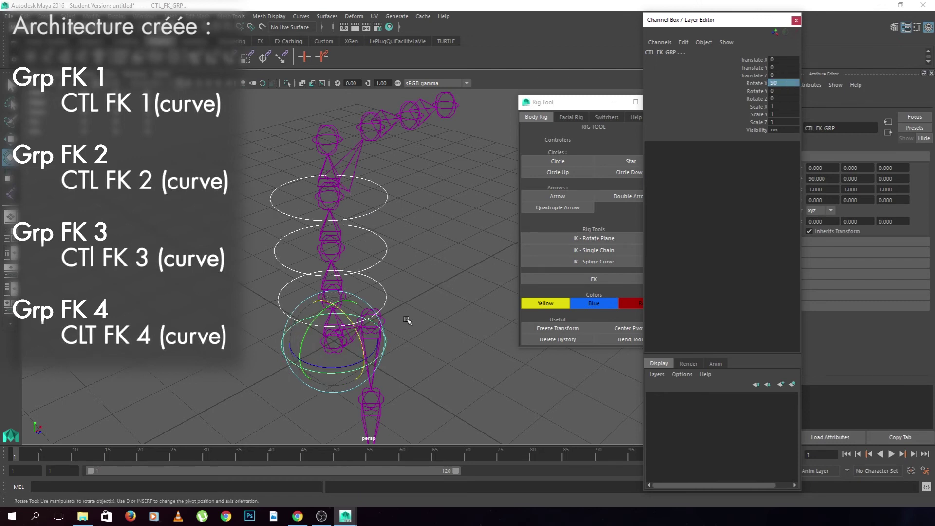
pyautogui.moveTo(357, 326); pyautogui.dragTo(382, 335)
pyautogui.hotkey('ctrl', 'z')
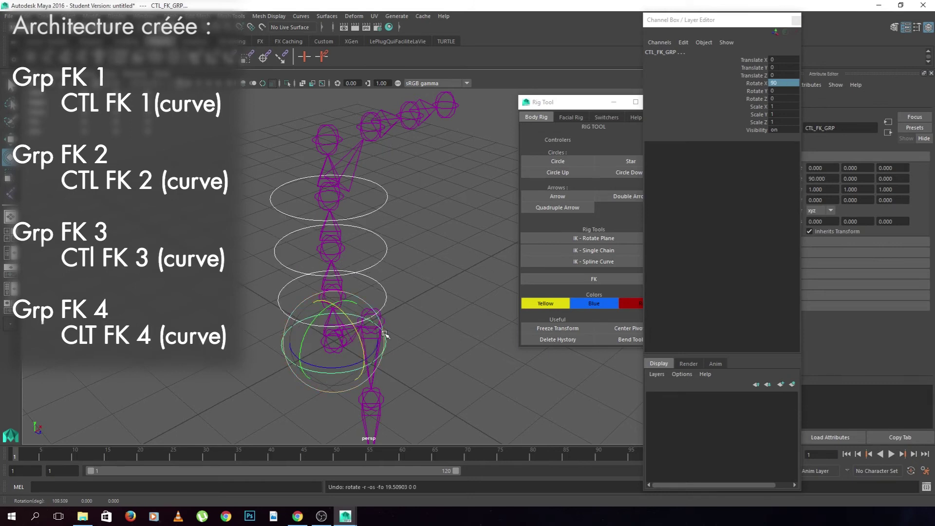
# Rotate the upper FK control curve to swing the arm, then undo the rotation.
pyautogui.click(257, 375)
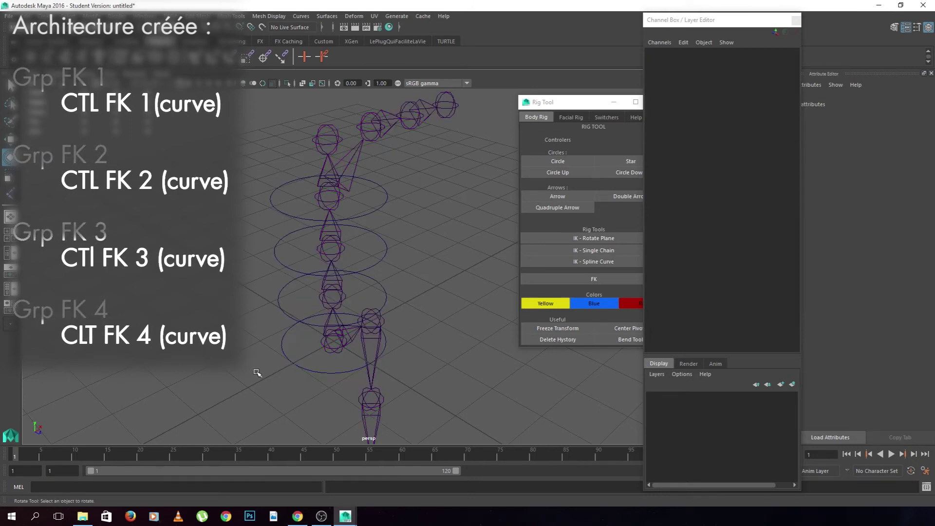
pyautogui.click(369, 267)
pyautogui.moveTo(351, 181)
pyautogui.mouseDown()
pyautogui.moveTo(354, 173)
pyautogui.moveTo(355, 217)
pyautogui.mouseUp()
pyautogui.hotkey('ctrl', 'z')
# Inspect the FK control curve, then zoom out and frame the root joint joint1.
pyautogui.click(265, 203)
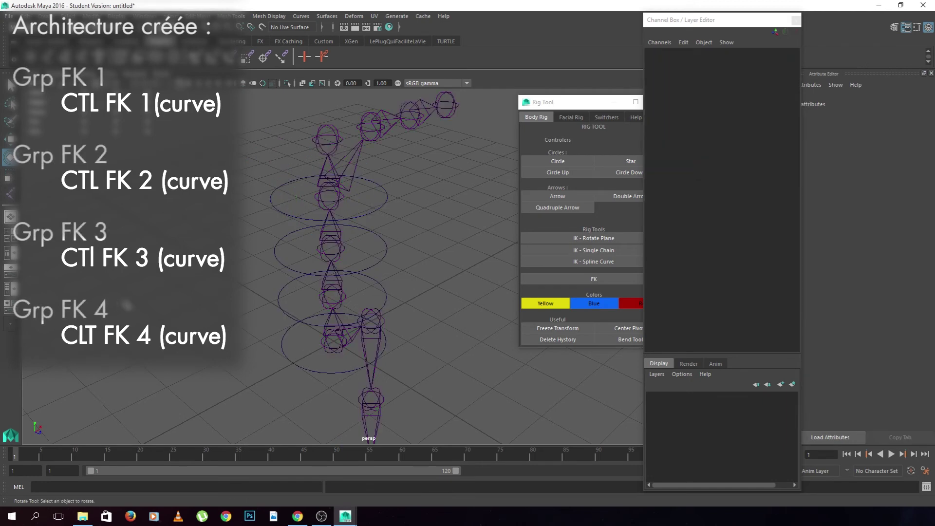
pyautogui.click(271, 198)
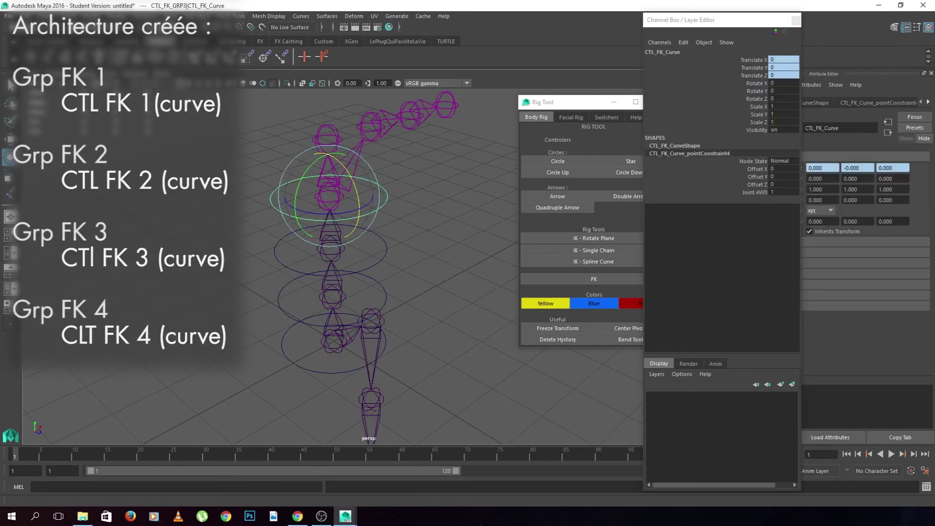
pyautogui.keyDown('alt'); pyautogui.moveTo(263, 224); pyautogui.dragTo(252, 266); pyautogui.keyUp('alt')
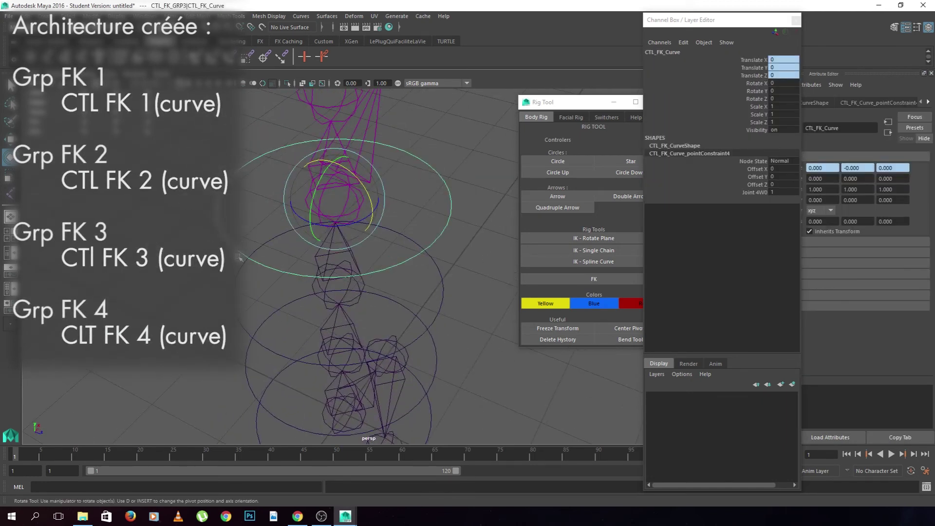
pyautogui.click(467, 286)
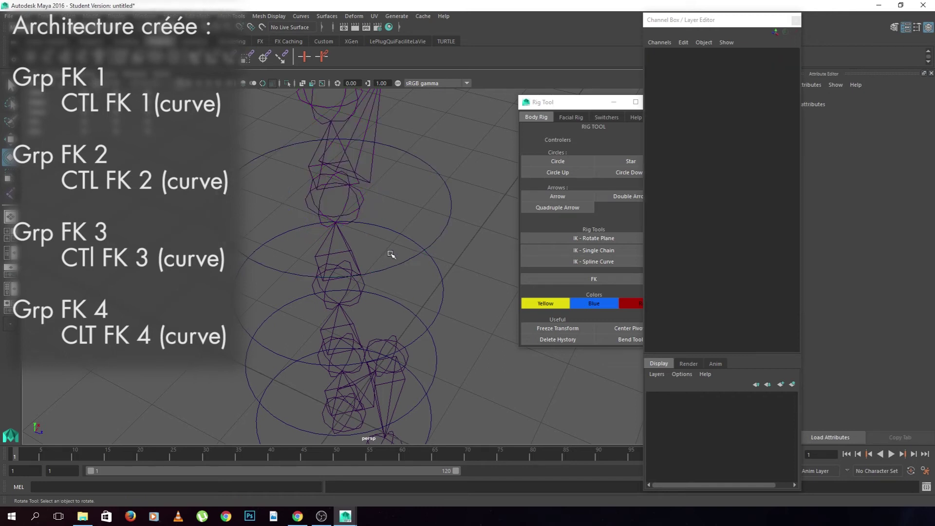
pyautogui.keyDown('alt'); pyautogui.moveTo(391, 254); pyautogui.dragTo(347, 282, button='right'); pyautogui.keyUp('alt')
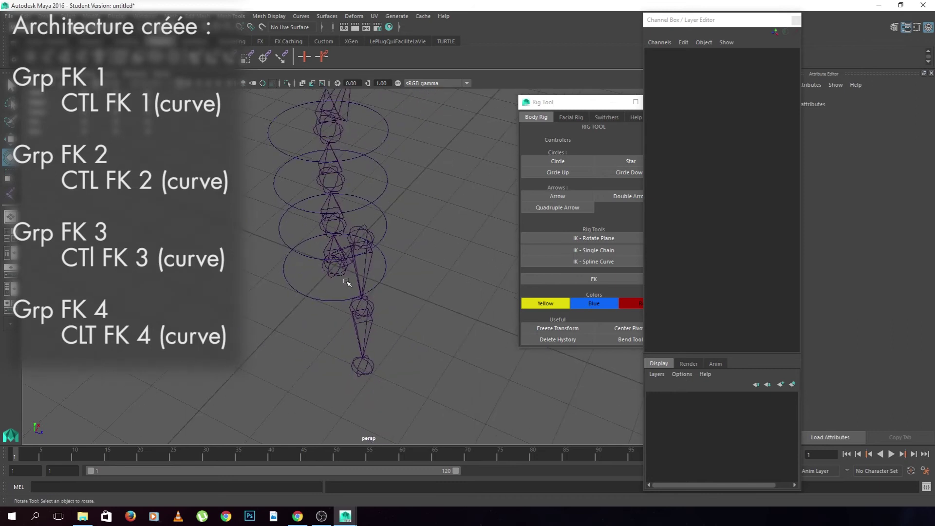
pyautogui.click(334, 273)
pyautogui.press('f')
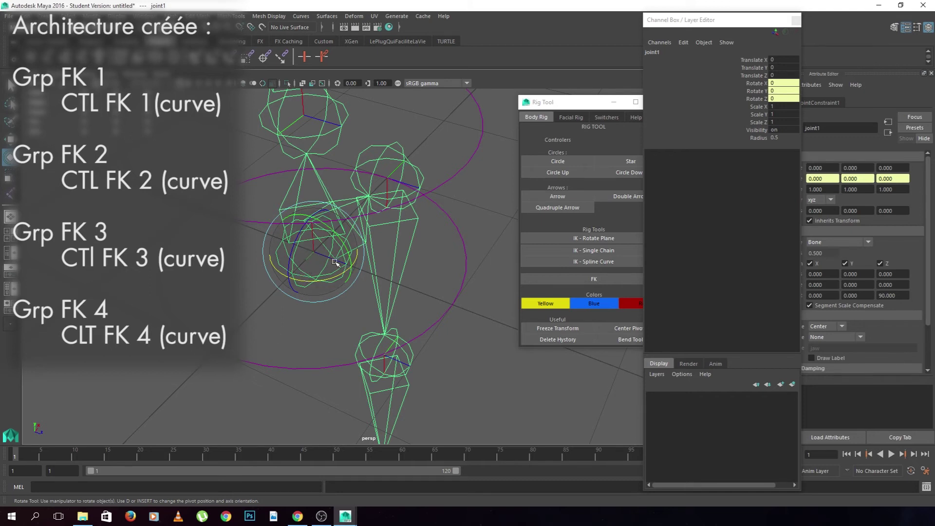
# Change the Rotate Y value of the large FK control's group.
pyautogui.click(240, 361)
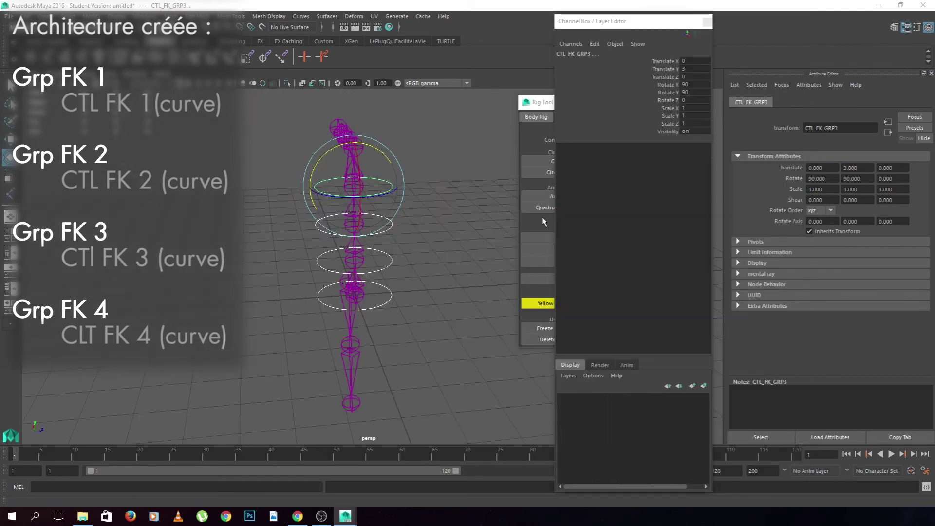
pyautogui.doubleClick(687, 92)
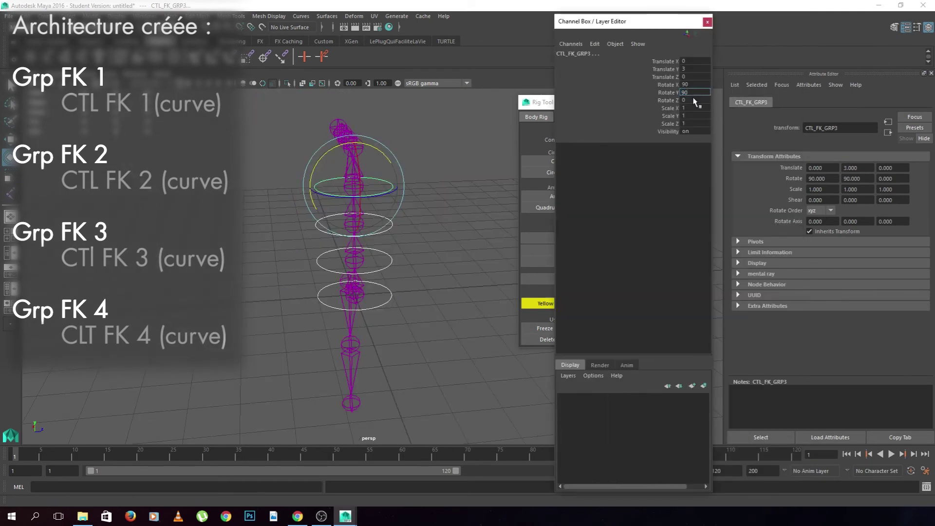
pyautogui.write('-90')
pyautogui.press('Return')
# Rotate an FK controller to swing the whole rig, then undo it so it stands upright.
pyautogui.keyDown('alt'); pyautogui.moveTo(329, 224); pyautogui.dragTo(423, 215); pyautogui.keyUp('alt')
pyautogui.click(423, 215)
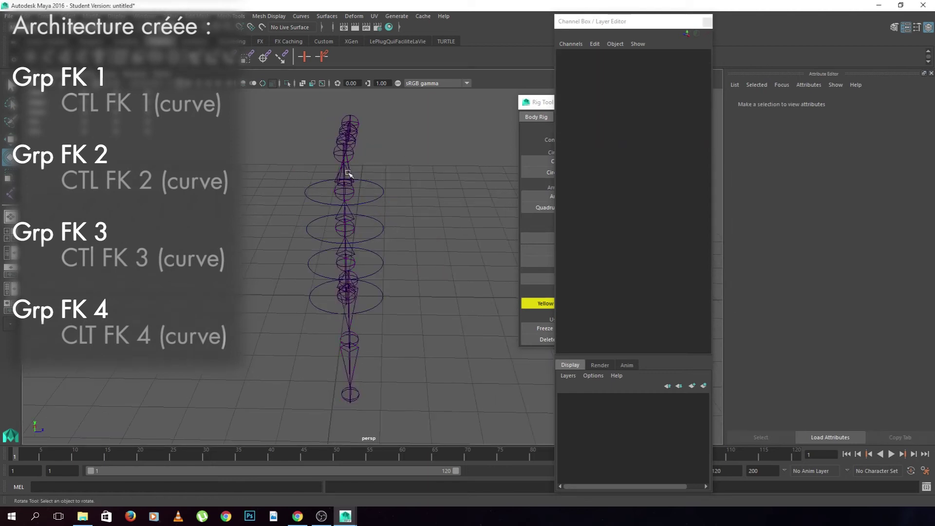
pyautogui.moveTo(317, 190); pyautogui.dragTo(314, 347)
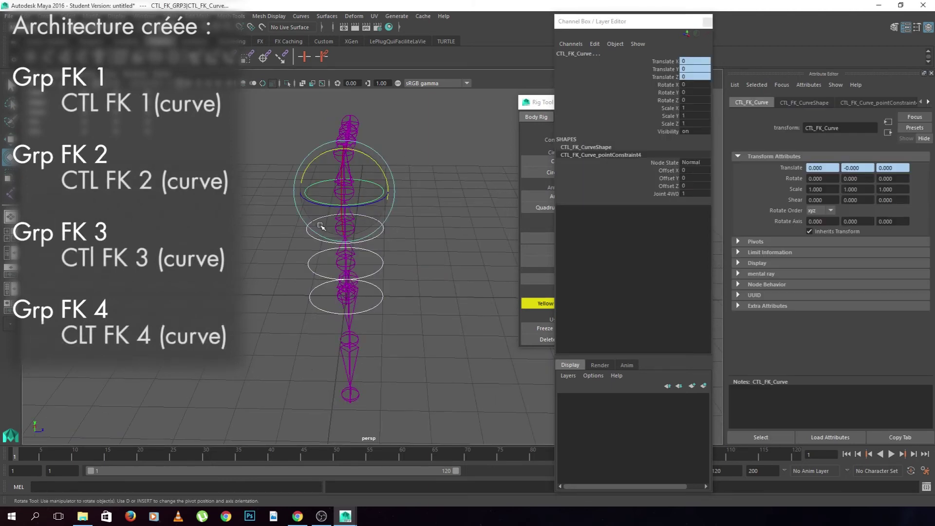
pyautogui.moveTo(378, 167)
pyautogui.mouseDown()
pyautogui.moveTo(370, 212)
pyautogui.moveTo(396, 191)
pyautogui.moveTo(370, 203)
pyautogui.mouseUp()
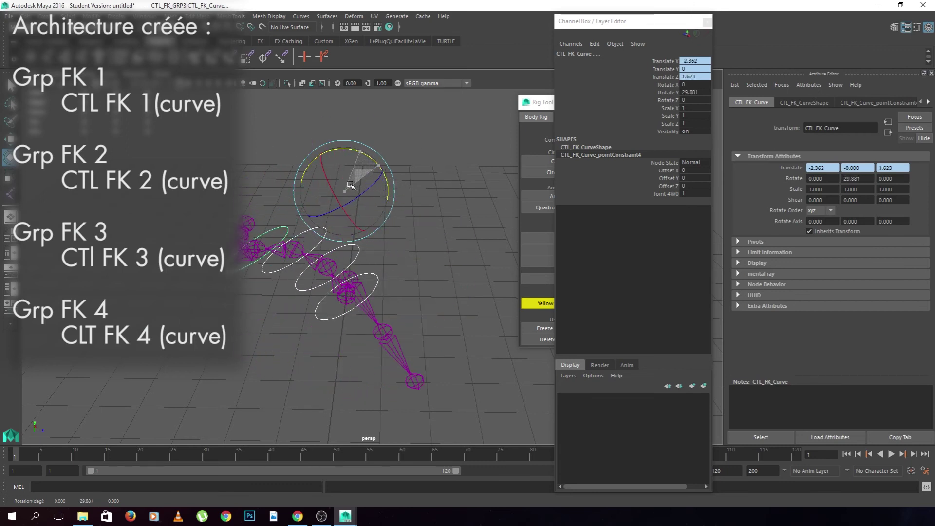
pyautogui.hotkey('ctrl', 'z')
# Select the top FK controller and move up to its parent group.
pyautogui.click(414, 265)
pyautogui.keyDown('alt'); pyautogui.moveTo(414, 266); pyautogui.dragTo(373, 250); pyautogui.keyUp('alt')
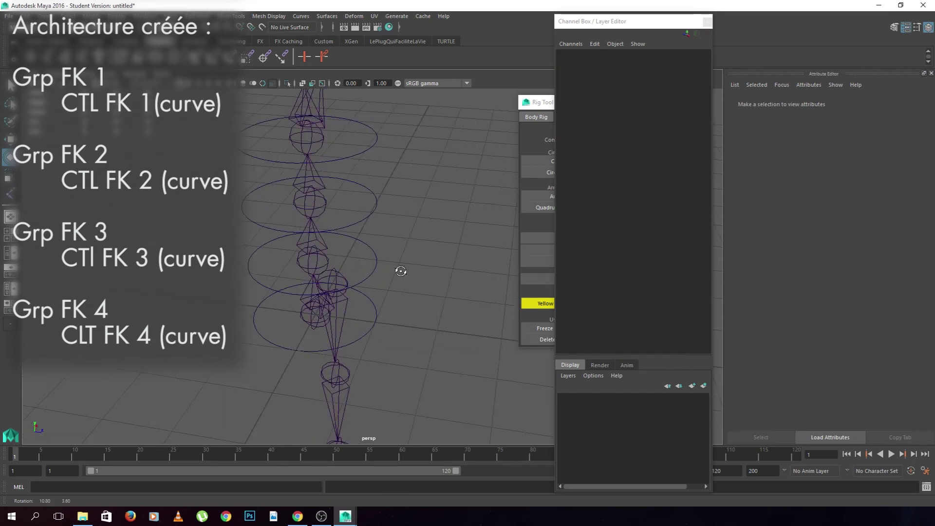
pyautogui.click(376, 139)
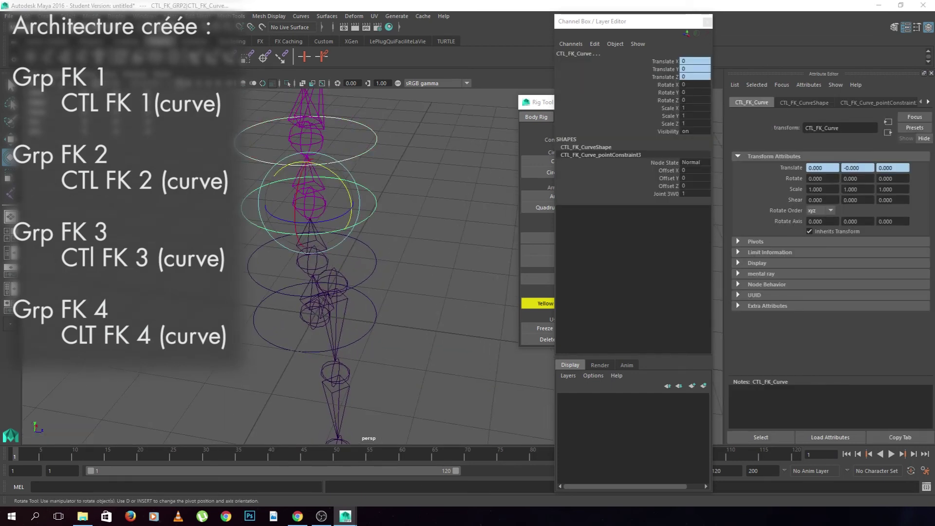
pyautogui.press('Up')
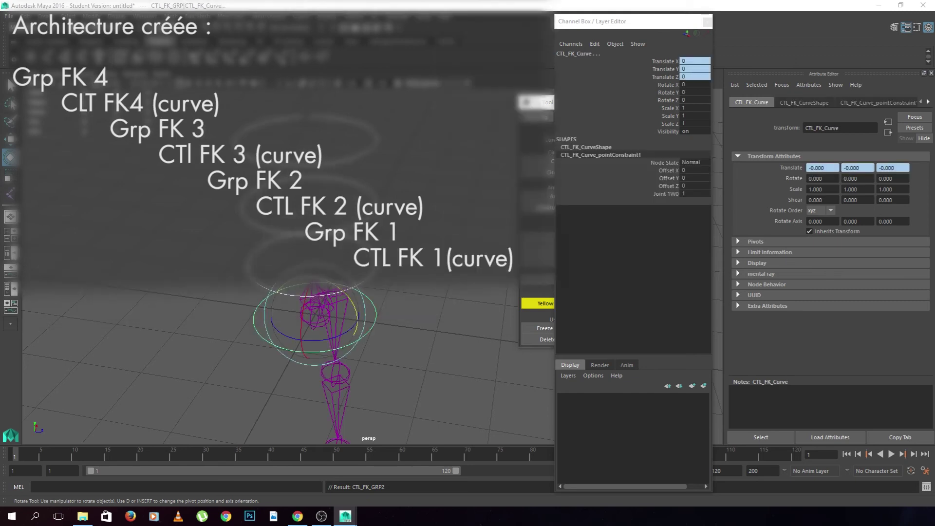
# Select an FK control curve and rotate it to pose the leg.
pyautogui.click(280, 354)
pyautogui.moveTo(282, 354); pyautogui.dragTo(261, 287)
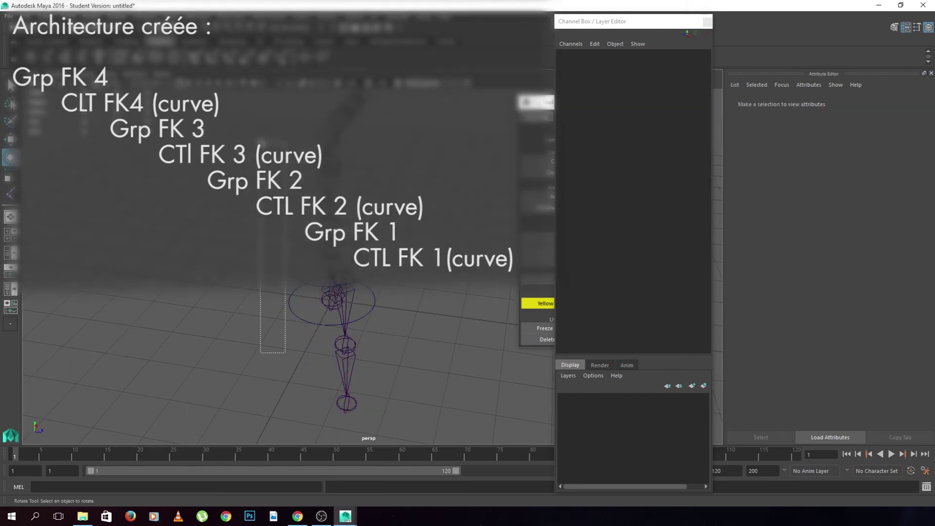
pyautogui.click(307, 347)
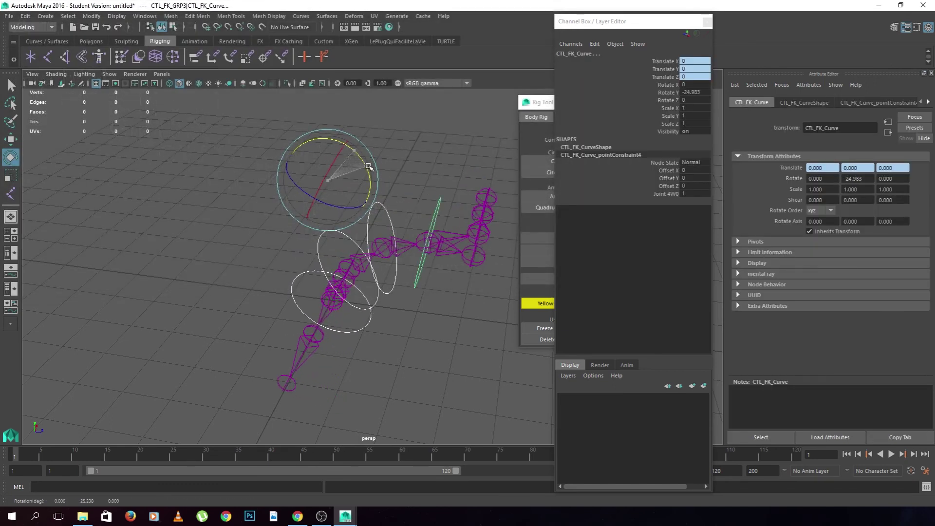
pyautogui.moveTo(354, 151)
pyautogui.mouseDown()
pyautogui.moveTo(372, 181)
pyautogui.moveTo(319, 167)
pyautogui.moveTo(326, 178)
pyautogui.mouseUp()
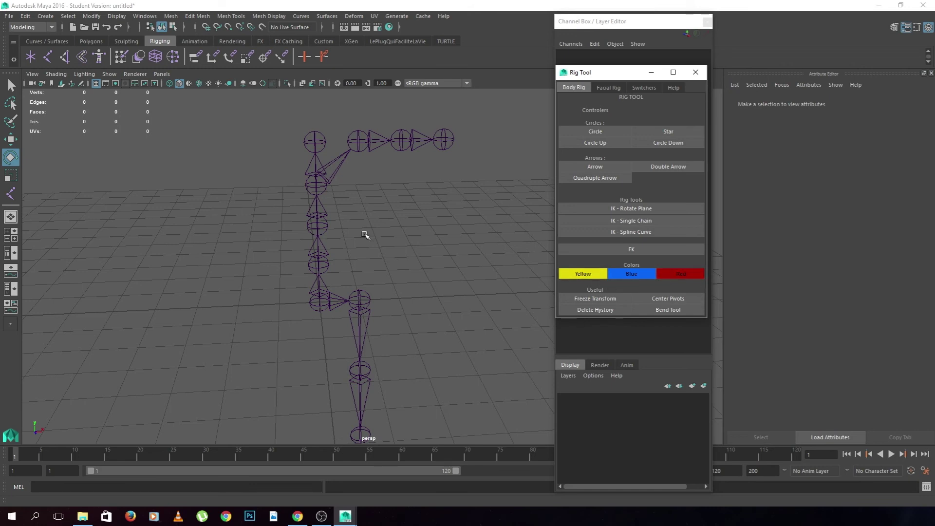
pyautogui.click(590, 131)
pyautogui.click(390, 303)
pyautogui.moveTo(288, 358); pyautogui.dragTo(355, 349)
pyautogui.click(583, 274)
pyautogui.click(444, 336)
pyautogui.click(272, 280)
pyautogui.click(313, 391)
pyautogui.click(293, 310)
pyautogui.press('Delete')
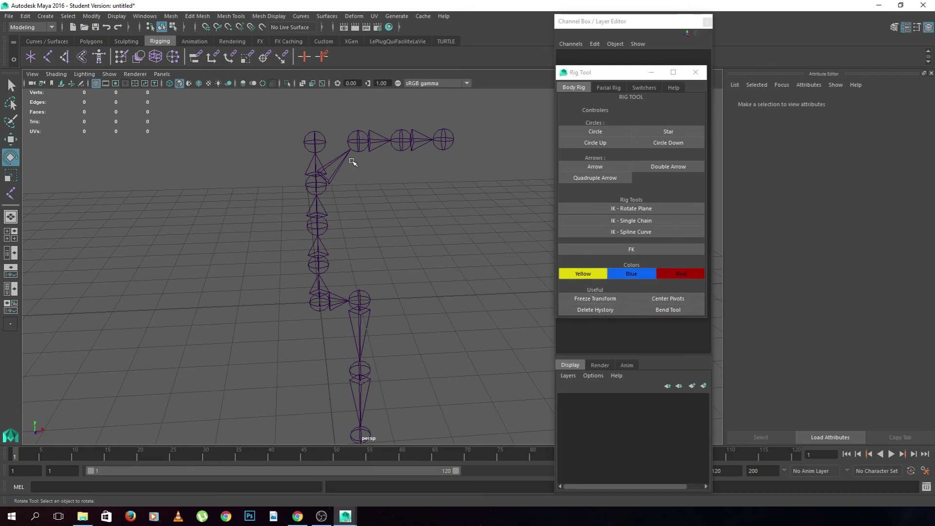
pyautogui.keyDown('alt'); pyautogui.moveTo(437, 262); pyautogui.dragTo(453, 243); pyautogui.keyUp('alt')
pyautogui.click(595, 178)
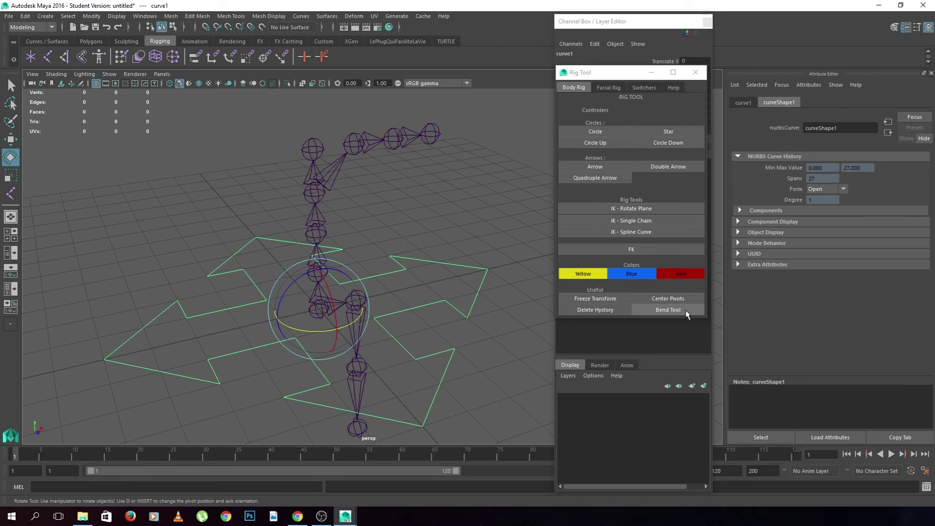
pyautogui.click(668, 310)
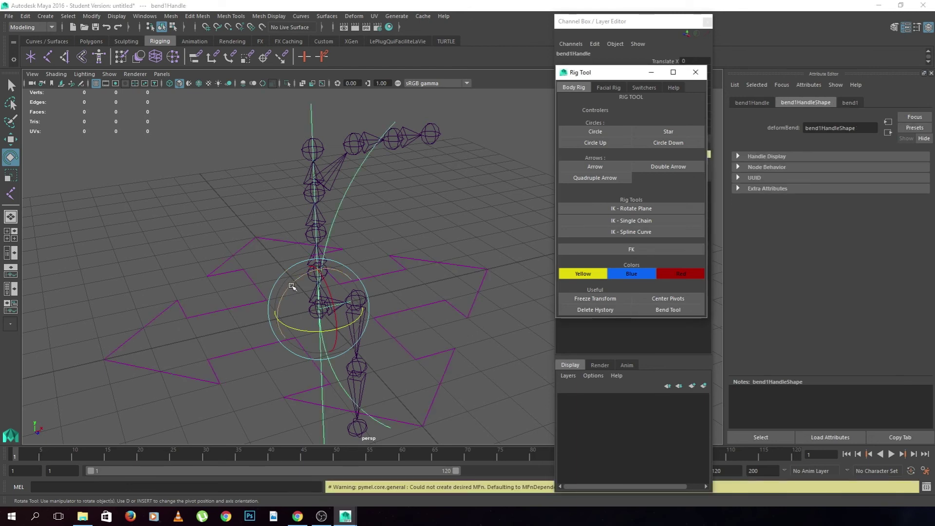
pyautogui.moveTo(292, 286); pyautogui.dragTo(351, 281)
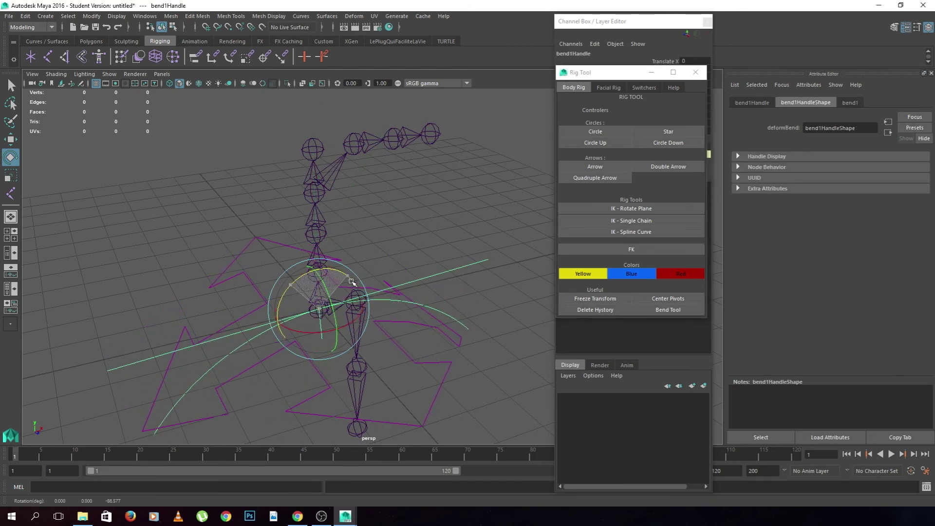
pyautogui.moveTo(351, 282); pyautogui.dragTo(351, 283)
pyautogui.keyDown('alt'); pyautogui.moveTo(351, 282); pyautogui.dragTo(406, 302); pyautogui.keyUp('alt')
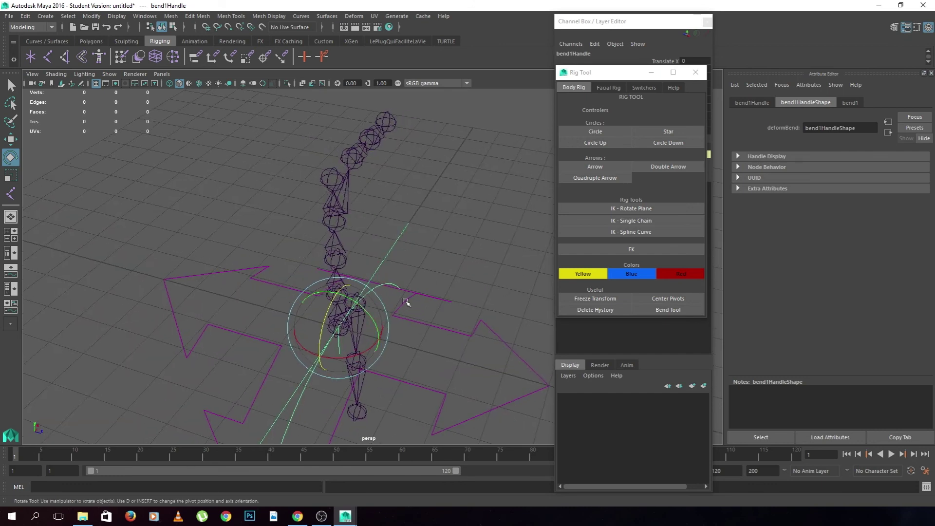
pyautogui.click(254, 263)
pyautogui.keyDown('alt'); pyautogui.moveTo(268, 317); pyautogui.dragTo(419, 328); pyautogui.keyUp('alt')
pyautogui.moveTo(410, 391)
pyautogui.keyDown('alt'); pyautogui.mouseDown()
pyautogui.moveTo(400, 302)
pyautogui.moveTo(441, 385)
pyautogui.mouseUp(); pyautogui.keyUp('alt')
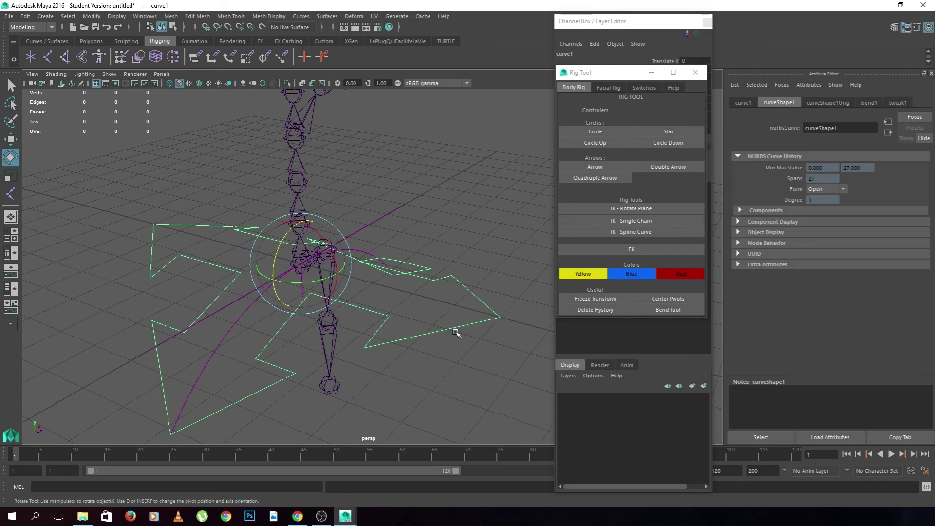
pyautogui.click(608, 316)
pyautogui.click(476, 277)
pyautogui.moveTo(475, 278)
pyautogui.keyDown('alt'); pyautogui.mouseDown()
pyautogui.moveTo(428, 372)
pyautogui.moveTo(345, 245)
pyautogui.moveTo(391, 344)
pyautogui.mouseUp(); pyautogui.keyUp('alt')
pyautogui.press('Delete')
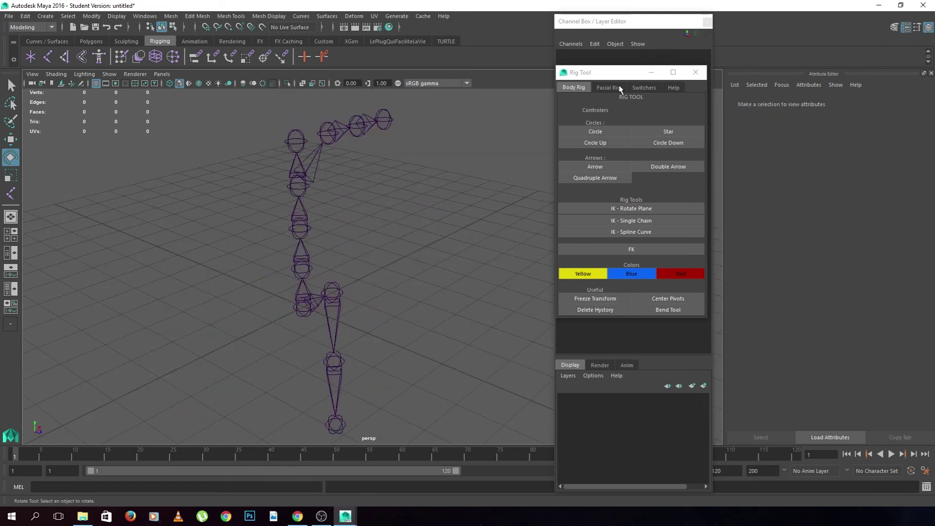
# Switch to the Facial Rig tab and delete the whole skeleton from its root joint.
pyautogui.click(608, 88)
pyautogui.moveTo(609, 72)
pyautogui.mouseDown()
pyautogui.moveTo(602, 95)
pyautogui.moveTo(587, 97)
pyautogui.mouseUp()
pyautogui.click(300, 301)
pyautogui.press('Delete')
# Create the facial control panel and move the mouth control around its frame.
pyautogui.click(601, 140)
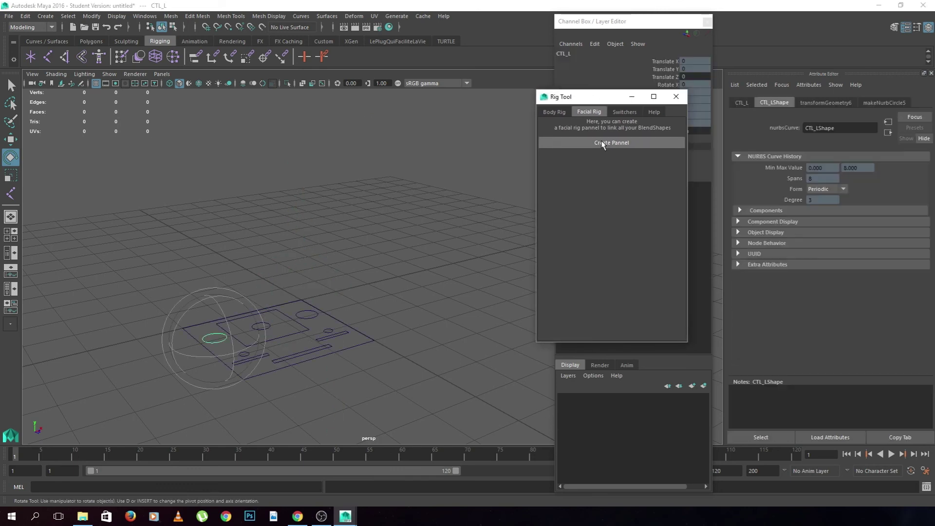
pyautogui.moveTo(359, 271)
pyautogui.keyDown('alt'); pyautogui.mouseDown()
pyautogui.moveTo(320, 340)
pyautogui.moveTo(439, 323)
pyautogui.moveTo(294, 285)
pyautogui.moveTo(357, 315)
pyautogui.moveTo(445, 265)
pyautogui.moveTo(359, 307)
pyautogui.moveTo(381, 293)
pyautogui.moveTo(313, 288)
pyautogui.moveTo(314, 251)
pyautogui.moveTo(376, 261)
pyautogui.mouseUp(); pyautogui.keyUp('alt')
pyautogui.click(349, 243)
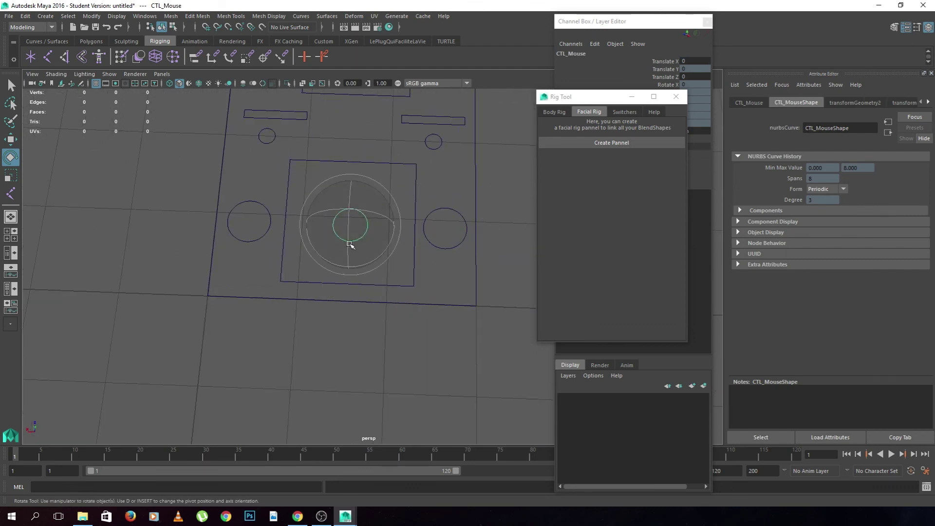
pyautogui.press('w')
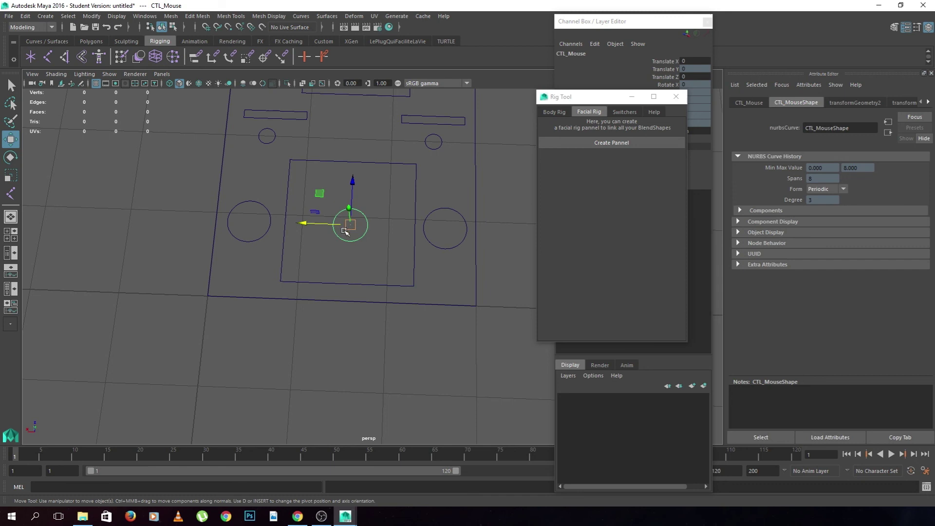
pyautogui.keyDown('alt'); pyautogui.moveTo(362, 241); pyautogui.dragTo(359, 244); pyautogui.keyUp('alt')
pyautogui.moveTo(326, 191)
pyautogui.mouseDown()
pyautogui.moveTo(328, 113)
pyautogui.moveTo(316, 251)
pyautogui.moveTo(341, 161)
pyautogui.moveTo(346, 257)
pyautogui.moveTo(270, 224)
pyautogui.moveTo(255, 171)
pyautogui.moveTo(316, 201)
pyautogui.moveTo(299, 170)
pyautogui.moveTo(378, 132)
pyautogui.moveTo(382, 169)
pyautogui.moveTo(334, 146)
pyautogui.moveTo(368, 122)
pyautogui.mouseUp()
pyautogui.moveTo(369, 121)
pyautogui.mouseDown(button='middle')
pyautogui.moveTo(340, 208)
pyautogui.moveTo(253, 92)
pyautogui.moveTo(318, 87)
pyautogui.moveTo(361, 135)
pyautogui.moveTo(356, 83)
pyautogui.moveTo(341, 104)
pyautogui.moveTo(382, 129)
pyautogui.moveTo(346, 126)
pyautogui.mouseUp(button='middle')
# Move both cheek circles and both eye circles within the facial panel.
pyautogui.click(265, 230)
pyautogui.keyDown('shift'); pyautogui.click(444, 198); pyautogui.keyUp('shift')
pyautogui.moveTo(248, 168)
pyautogui.mouseDown()
pyautogui.moveTo(303, 223)
pyautogui.moveTo(376, 193)
pyautogui.mouseUp()
pyautogui.keyDown('alt'); pyautogui.moveTo(376, 192); pyautogui.dragTo(370, 262, button='middle'); pyautogui.keyUp('alt')
pyautogui.click(349, 202)
pyautogui.moveTo(382, 199); pyautogui.dragTo(179, 223)
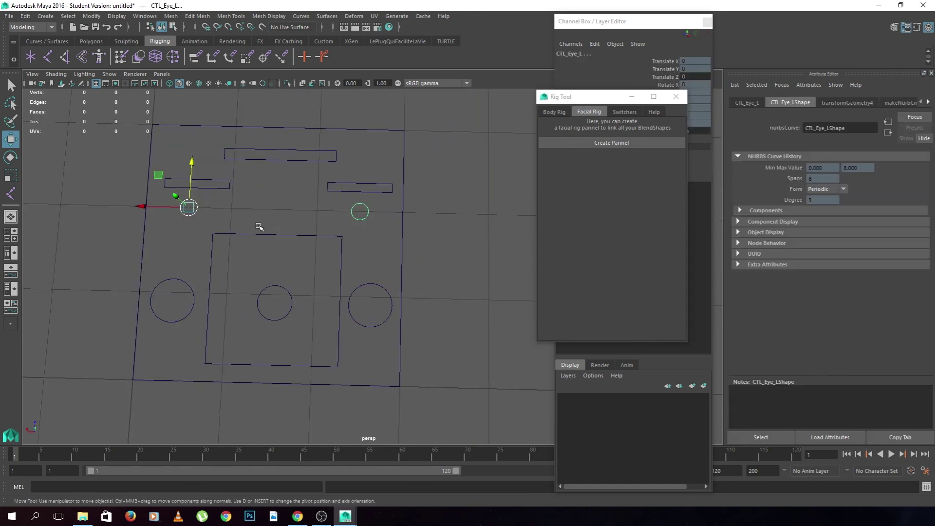
pyautogui.moveTo(195, 160)
pyautogui.mouseDown()
pyautogui.moveTo(195, 130)
pyautogui.moveTo(195, 193)
pyautogui.moveTo(195, 160)
pyautogui.mouseUp()
# Test moving the eyebrow bars and the forehead bar, undoing each move.
pyautogui.moveTo(375, 171)
pyautogui.mouseDown()
pyautogui.moveTo(234, 180)
pyautogui.moveTo(204, 171)
pyautogui.mouseUp()
pyautogui.moveTo(361, 148); pyautogui.dragTo(360, 158)
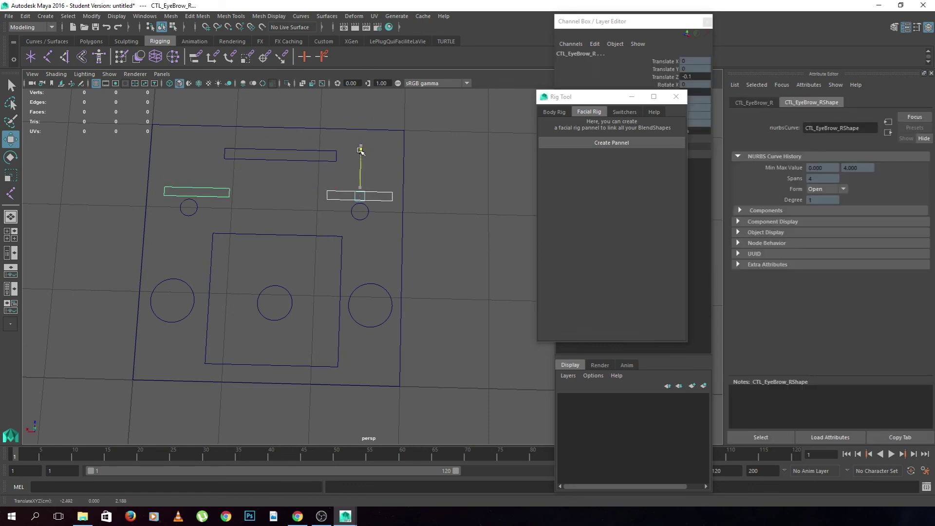
pyautogui.hotkey('ctrl', 'z')
pyautogui.click(253, 161)
pyautogui.moveTo(286, 108)
pyautogui.mouseDown()
pyautogui.moveTo(285, 120)
pyautogui.moveTo(307, 89)
pyautogui.mouseUp()
pyautogui.hotkey('ctrl', 'z')
# Delete the facial panel frame and bring up the IK/FK Switchers page.
pyautogui.click(427, 121)
pyautogui.scroll(-3, 430, 214)
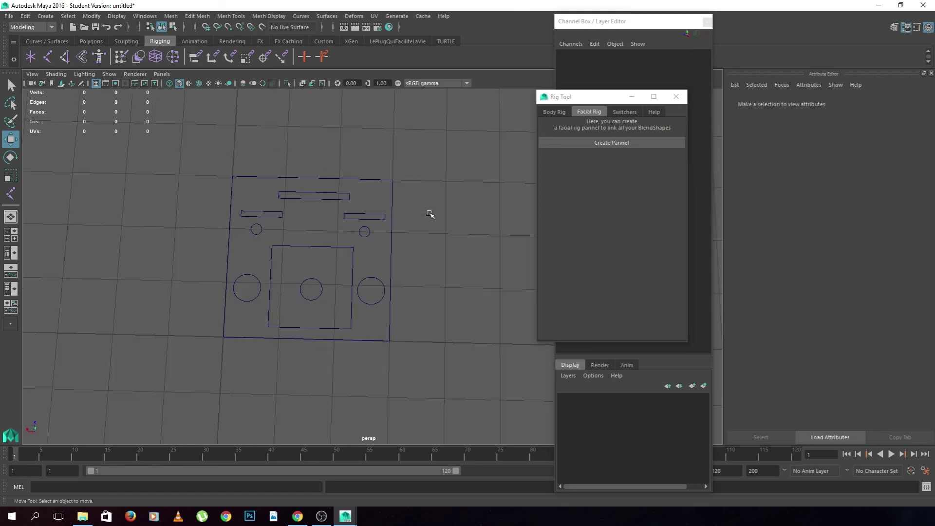
pyautogui.moveTo(417, 280); pyautogui.dragTo(385, 267)
pyautogui.click(414, 253)
pyautogui.press('Delete')
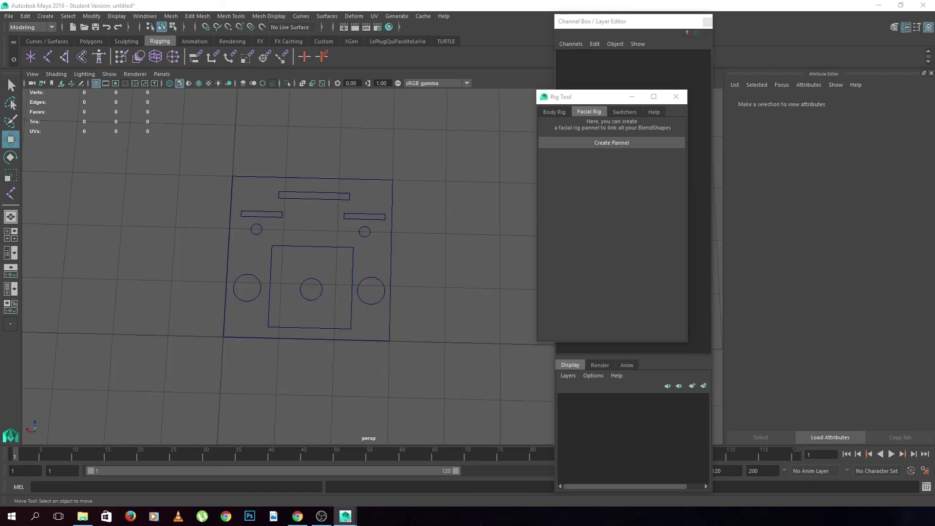
pyautogui.click(622, 112)
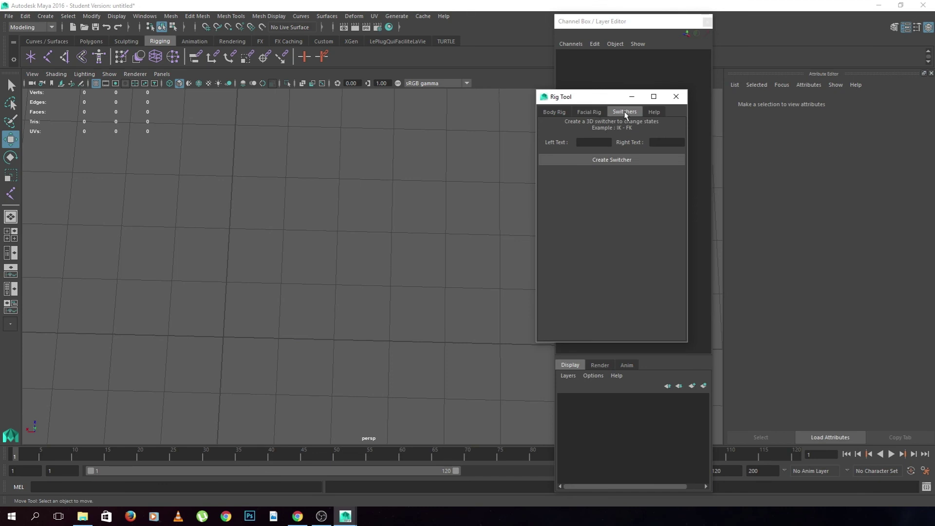
# Create an IK/FK switcher labelled IK on the left and FK on the right.
pyautogui.scroll(-2, 293, 331)
pyautogui.scroll(-2, 353, 351)
pyautogui.scroll(-2, 358, 334)
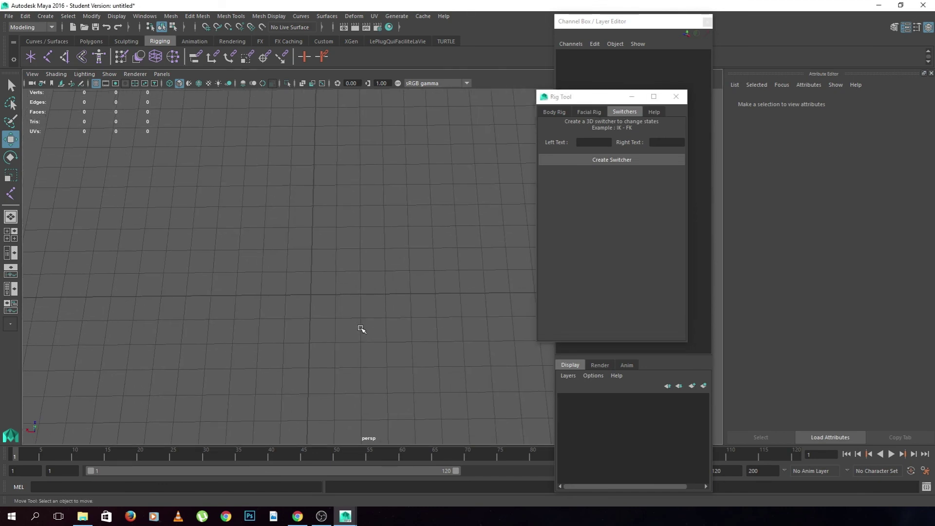
pyautogui.scroll(2, 345, 337)
pyautogui.scroll(2, 346, 303)
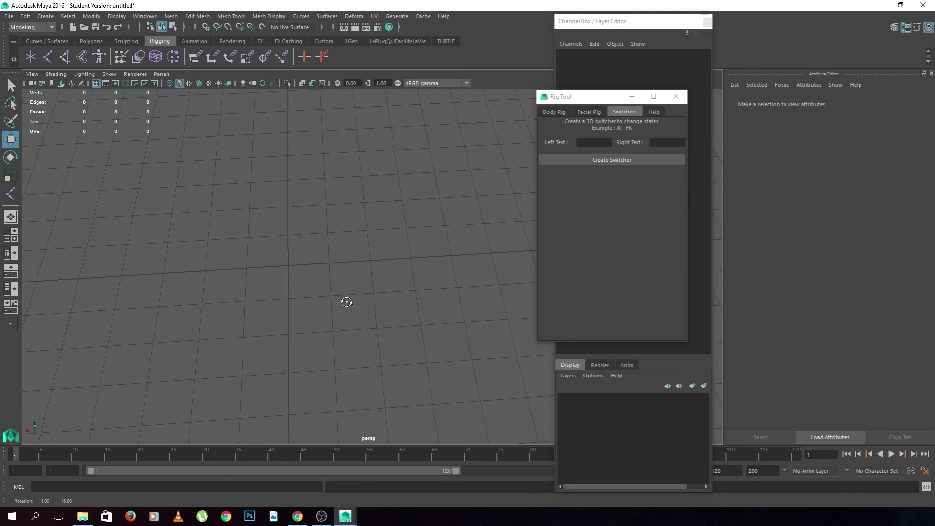
pyautogui.click(594, 142)
pyautogui.click(676, 144)
pyautogui.write('FK')
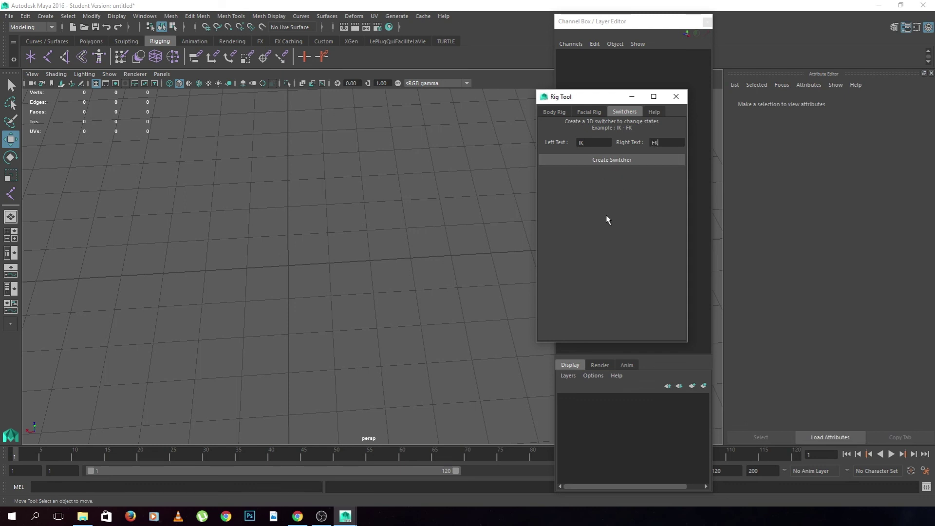
pyautogui.click(604, 160)
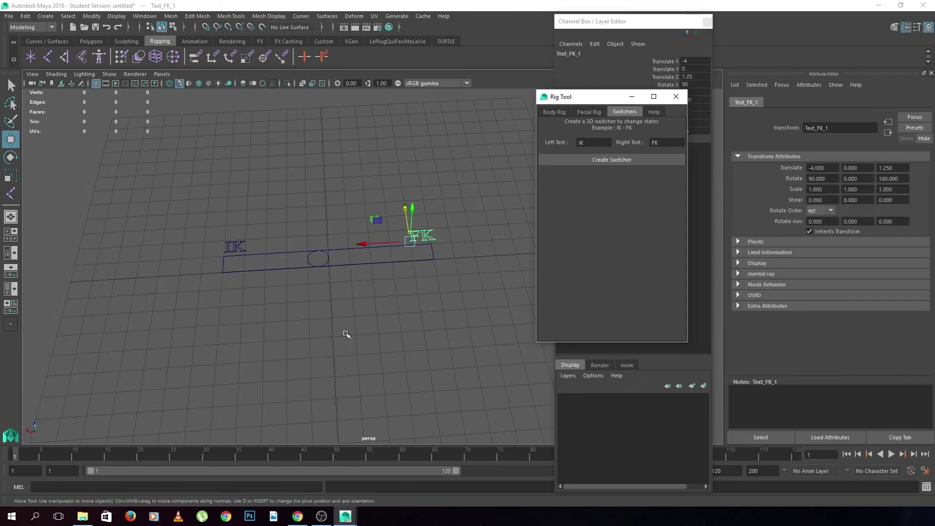
# Slide the switcher circle to the IK end, then show the Help page's bone selection orders.
pyautogui.click(353, 289)
pyautogui.click(335, 270)
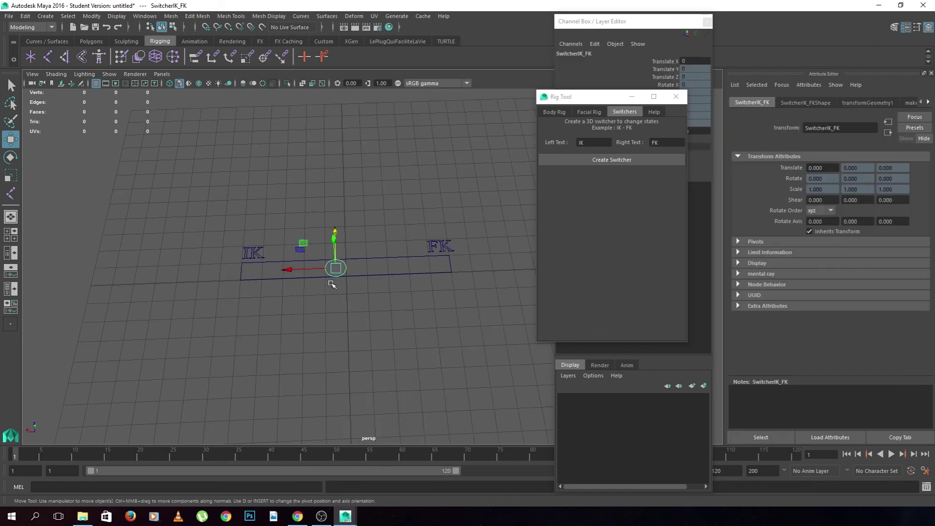
pyautogui.moveTo(305, 270)
pyautogui.mouseDown()
pyautogui.moveTo(372, 284)
pyautogui.moveTo(131, 286)
pyautogui.mouseUp()
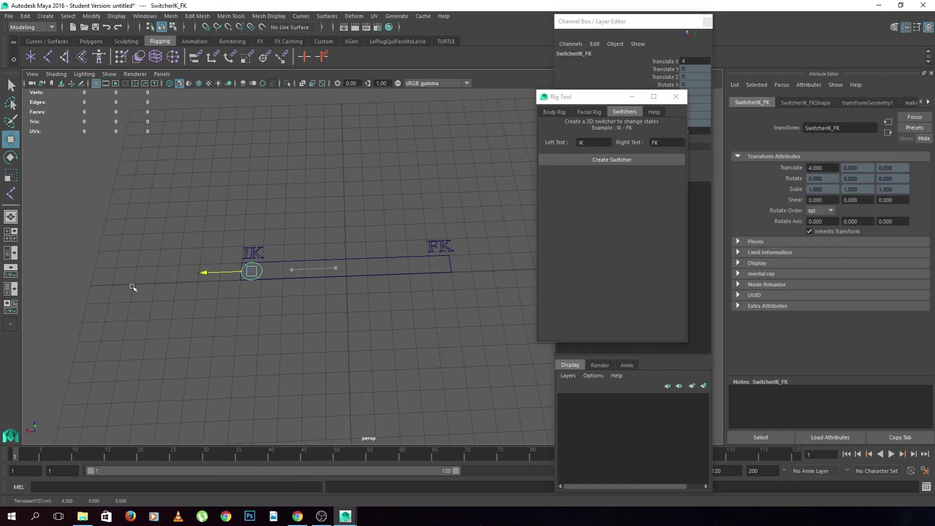
pyautogui.click(333, 352)
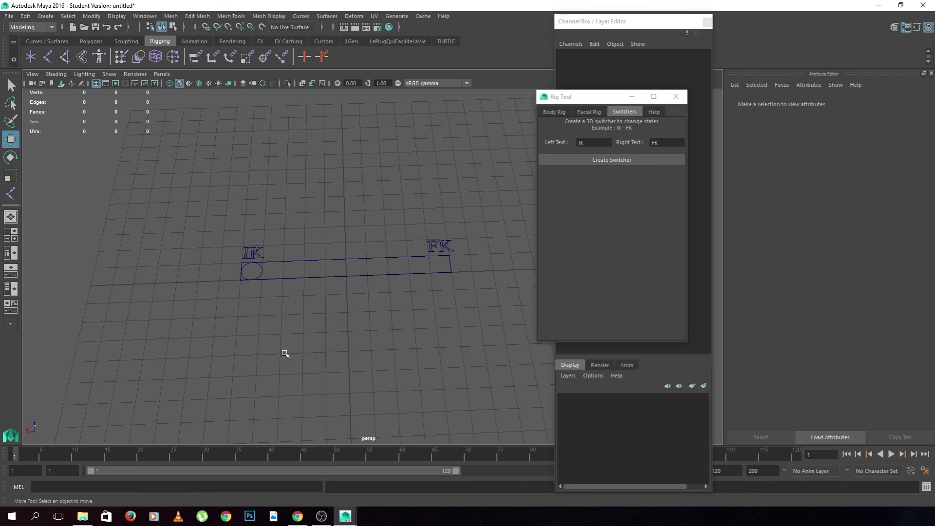
pyautogui.click(654, 112)
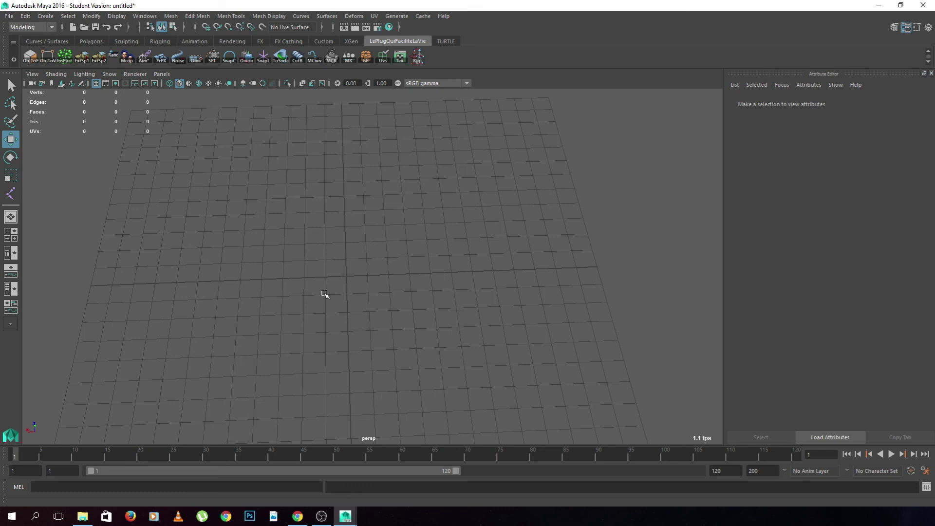
# Orbit the viewport around the empty grid from several angles.
pyautogui.moveTo(324, 294)
pyautogui.keyDown('alt'); pyautogui.mouseDown()
pyautogui.moveTo(349, 290)
pyautogui.moveTo(328, 283)
pyautogui.mouseUp(); pyautogui.keyUp('alt')
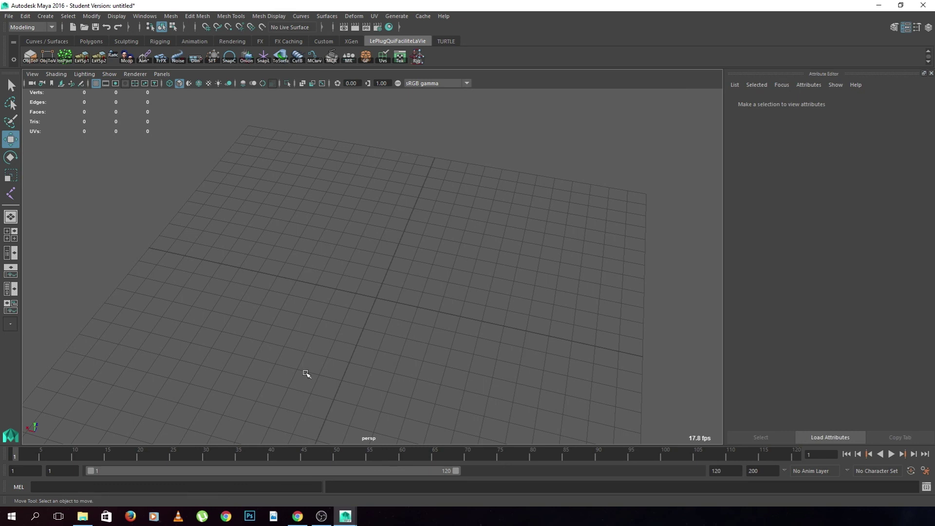
pyautogui.moveTo(353, 233)
pyautogui.keyDown('alt'); pyautogui.mouseDown()
pyautogui.moveTo(371, 296)
pyautogui.moveTo(326, 249)
pyautogui.moveTo(323, 268)
pyautogui.mouseUp(); pyautogui.keyUp('alt')
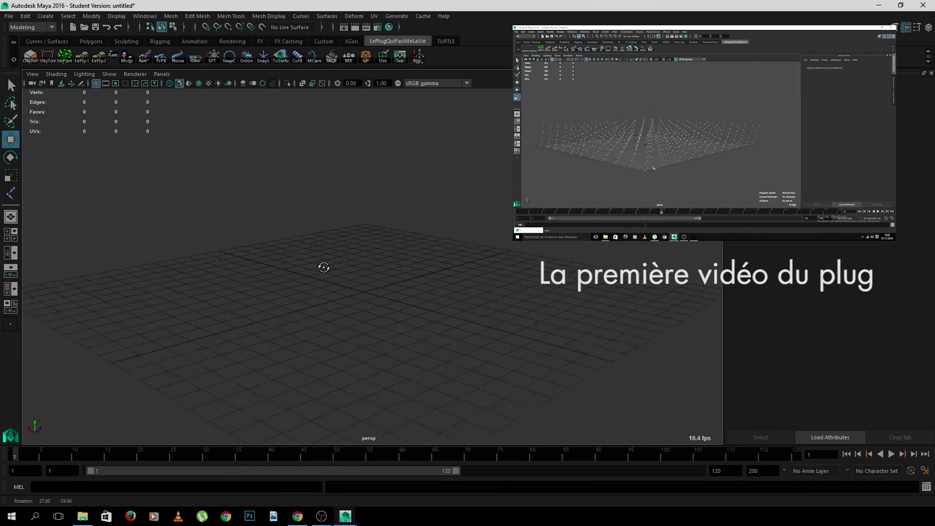
pyautogui.moveTo(443, 250)
pyautogui.keyDown('alt'); pyautogui.mouseDown()
pyautogui.moveTo(286, 296)
pyautogui.moveTo(355, 327)
pyautogui.moveTo(439, 292)
pyautogui.mouseUp(); pyautogui.keyUp('alt')
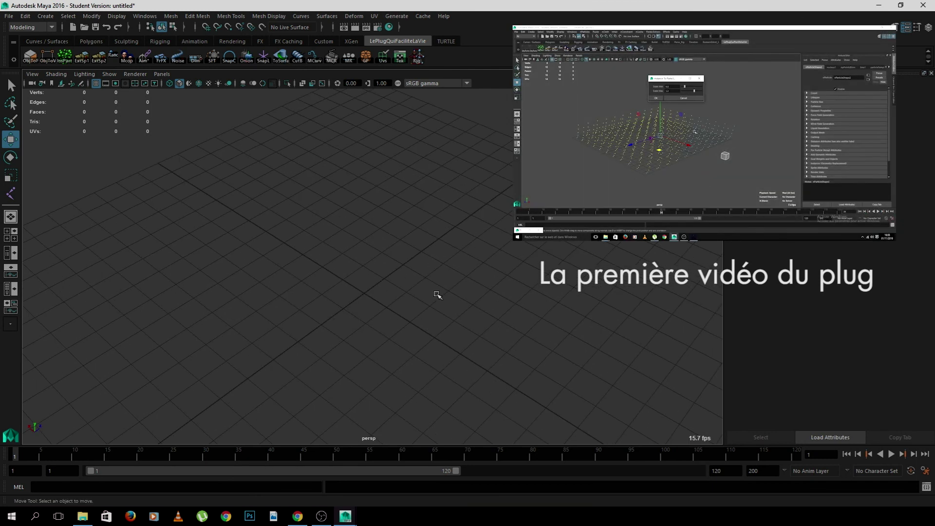
pyautogui.keyDown('alt'); pyautogui.moveTo(367, 336); pyautogui.dragTo(458, 329); pyautogui.keyUp('alt')
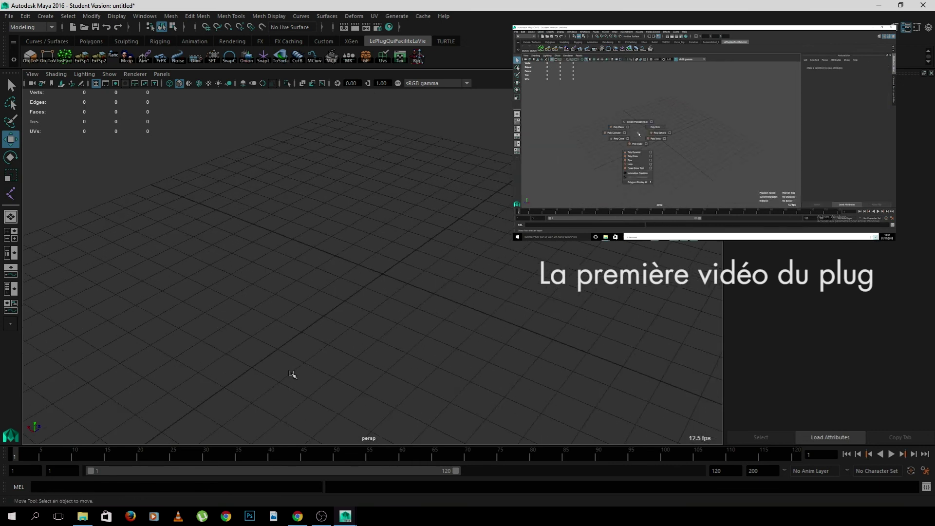